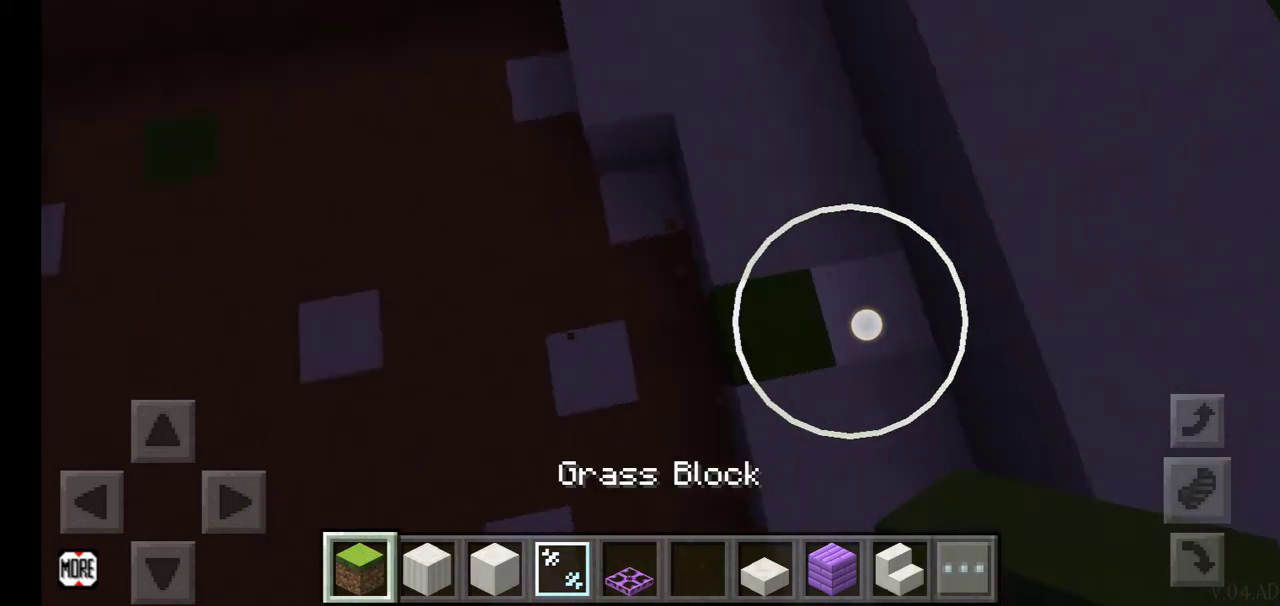
Step: Survey the quartz enclosure and walk along its dark floor
{"action": "mouse_move", "coordinate": [866, 323]}
{"action": "left_mouse_down"}
{"action": "mouse_move", "coordinate": [1050, 340]}
{"action": "mouse_move", "coordinate": [1170, 512]}
{"action": "left_mouse_up"}
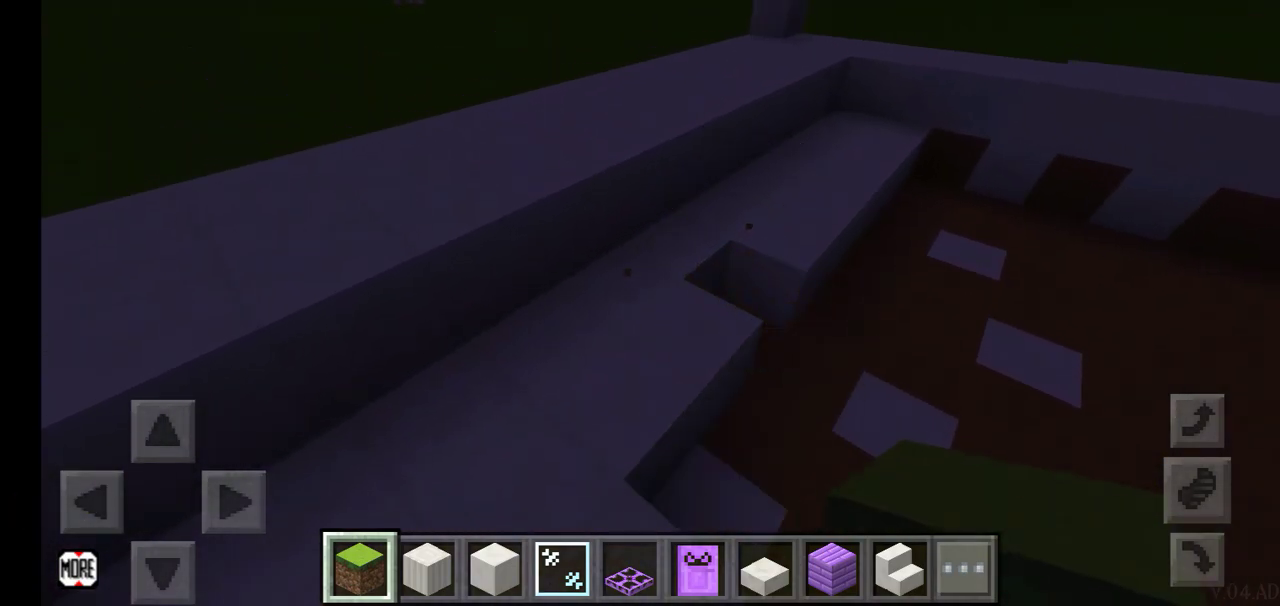
{"action": "left_click_drag", "start_coordinate": [950, 250], "coordinate": [1000, 270]}
{"action": "left_click_drag", "start_coordinate": [163, 360], "coordinate": [140, 410]}
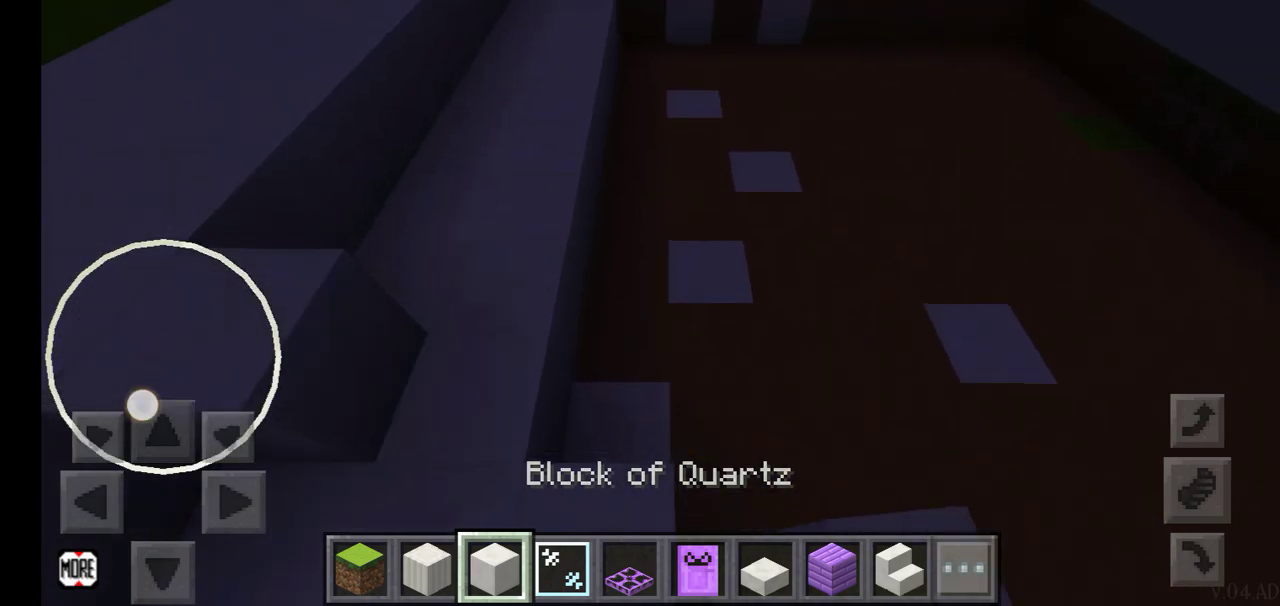
{"action": "mouse_move", "coordinate": [900, 350]}
{"action": "left_mouse_down"}
{"action": "mouse_move", "coordinate": [928, 318]}
{"action": "mouse_move", "coordinate": [660, 320]}
{"action": "mouse_move", "coordinate": [710, 240]}
{"action": "mouse_move", "coordinate": [1045, 287]}
{"action": "mouse_move", "coordinate": [1000, 300]}
{"action": "left_mouse_up"}
{"action": "left_click_drag", "start_coordinate": [860, 345], "coordinate": [900, 320]}
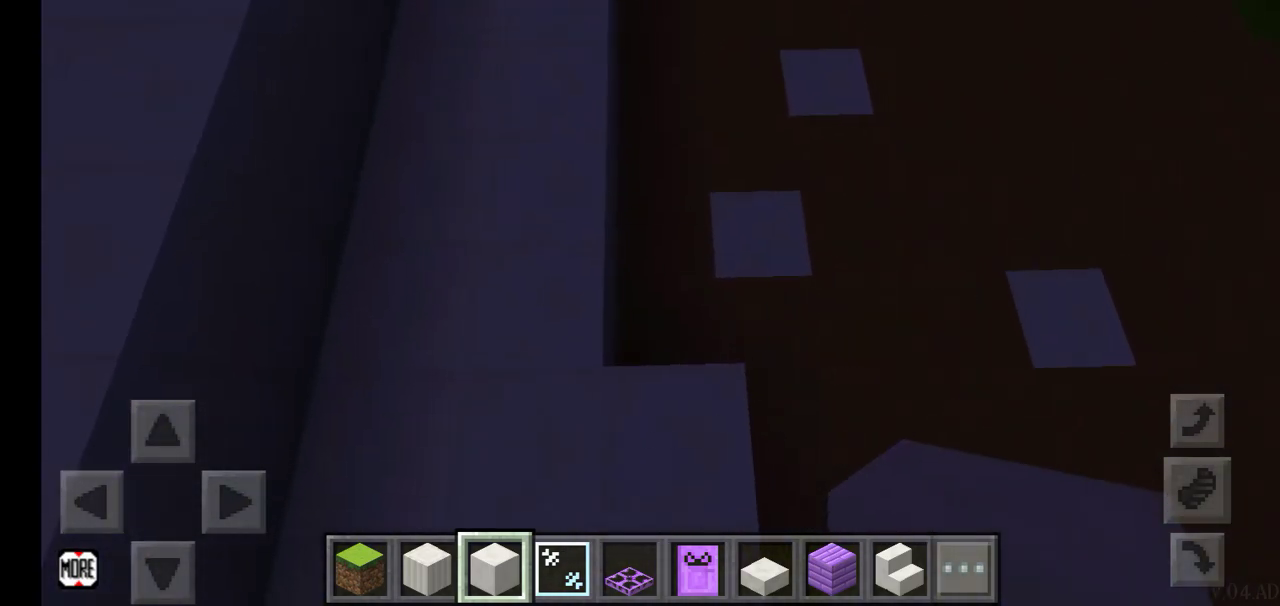
{"action": "left_click_drag", "start_coordinate": [63, 490], "coordinate": [163, 395]}
{"action": "left_click_drag", "start_coordinate": [660, 300], "coordinate": [666, 290]}
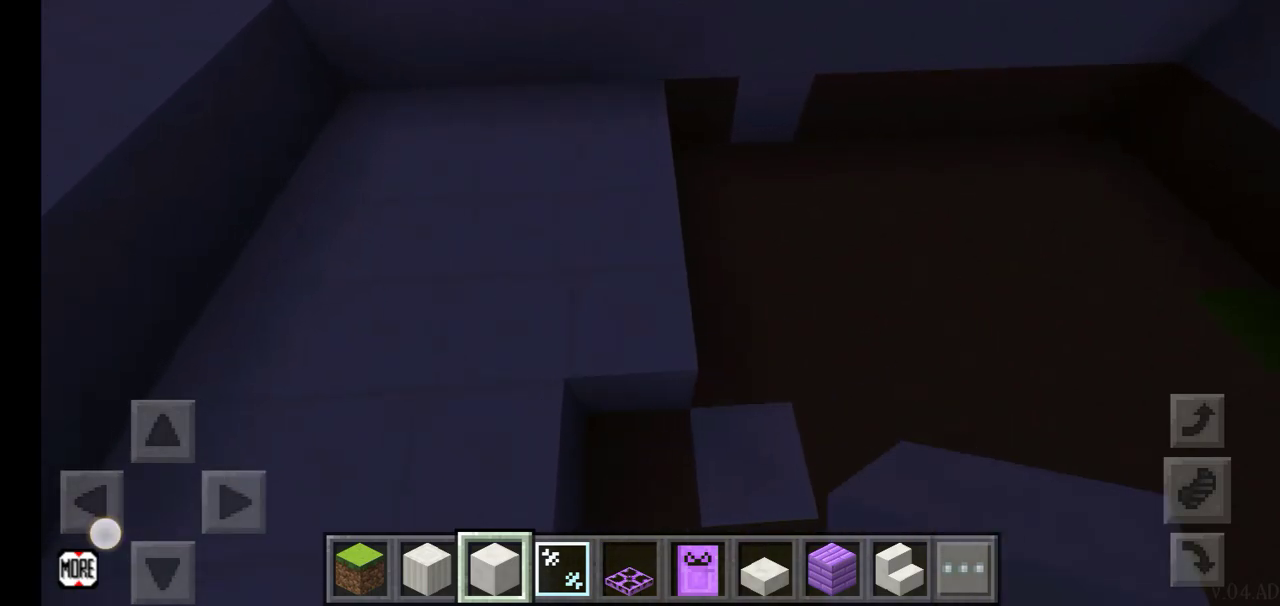
Step: Place a quartz block at the floor edge and move along the quartz wall
{"action": "left_click", "coordinate": [608, 400]}
{"action": "left_click_drag", "start_coordinate": [200, 570], "coordinate": [675, 441]}
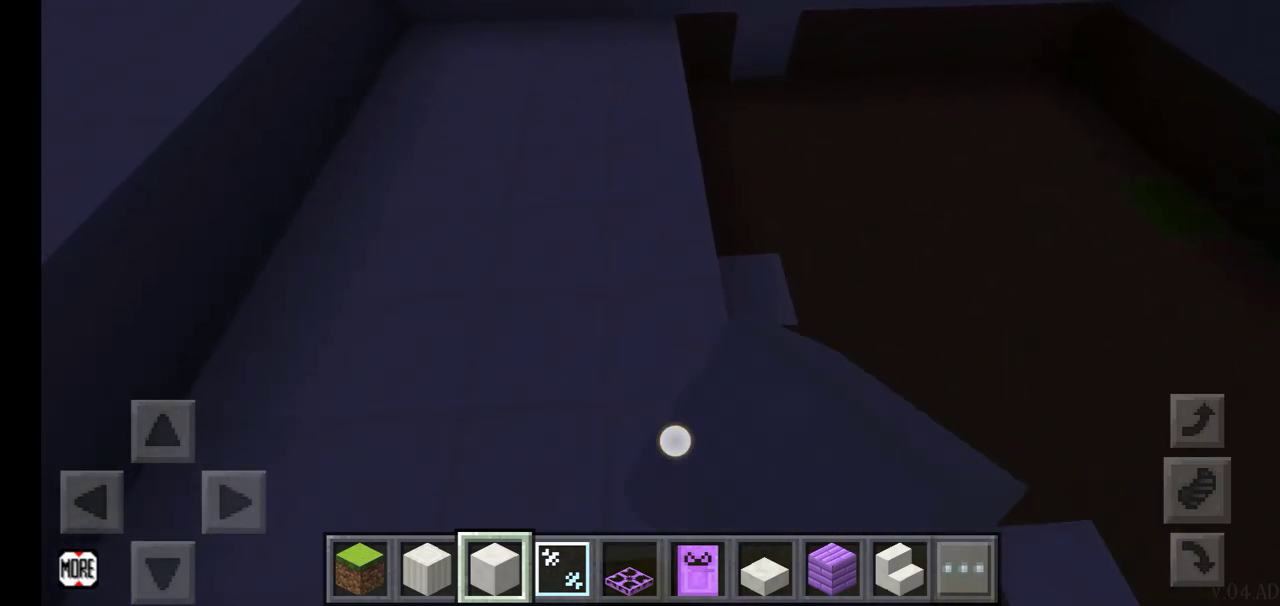
{"action": "left_click_drag", "start_coordinate": [163, 565], "coordinate": [184, 553]}
{"action": "left_click", "coordinate": [603, 453]}
{"action": "left_click_drag", "start_coordinate": [163, 430], "coordinate": [163, 430]}
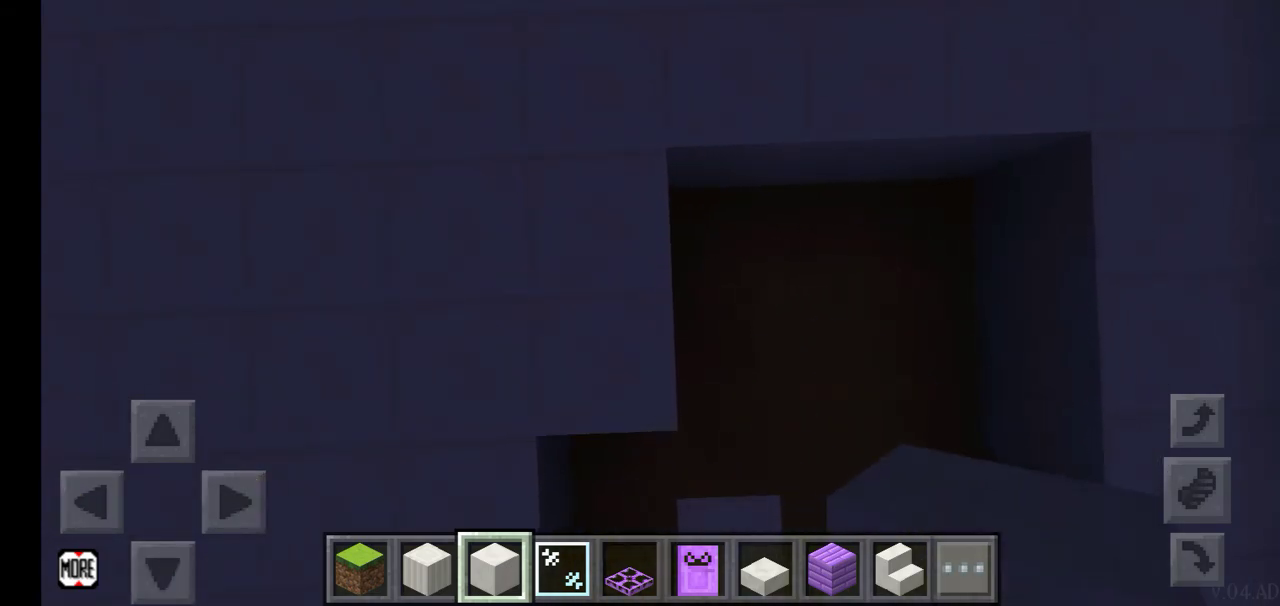
Step: Place six quartz blocks across the dark opening until it is closed
{"action": "left_click", "coordinate": [590, 350]}
{"action": "left_click", "coordinate": [640, 370]}
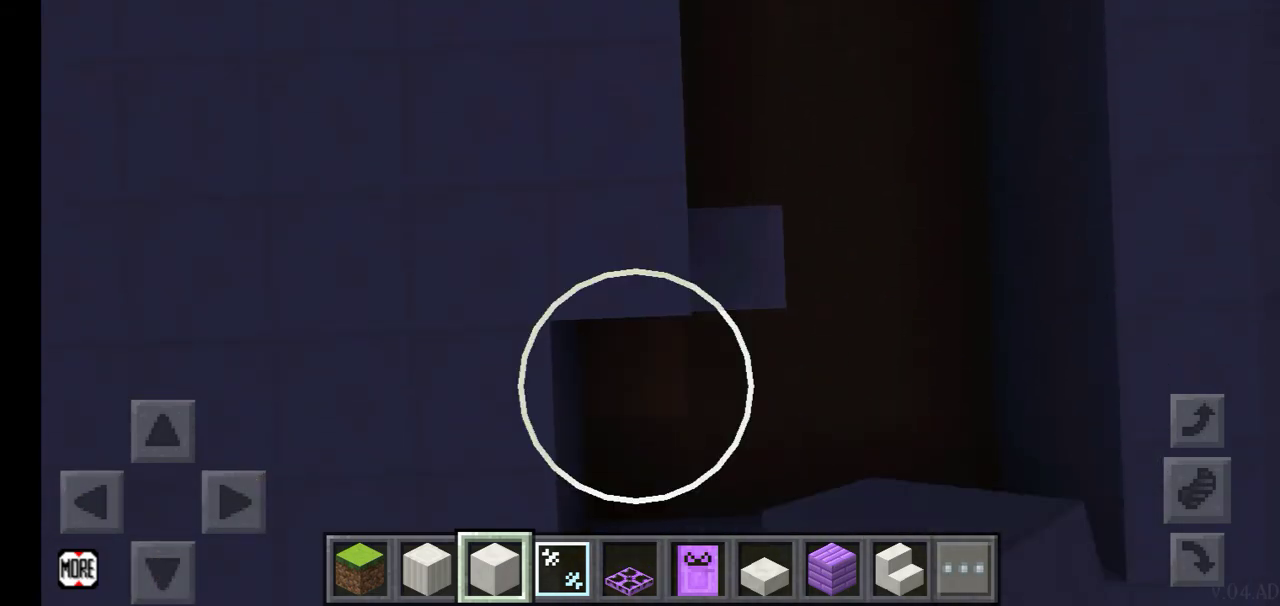
{"action": "left_click", "coordinate": [700, 250]}
{"action": "left_click", "coordinate": [750, 350]}
{"action": "left_click", "coordinate": [735, 305]}
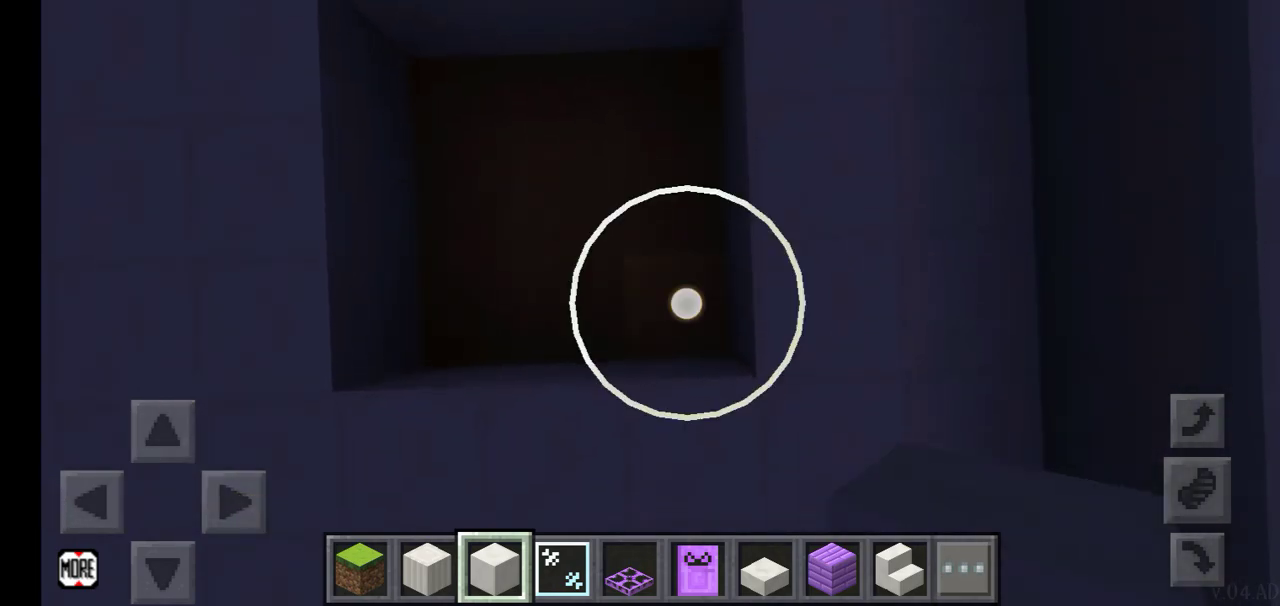
{"action": "left_click", "coordinate": [710, 272]}
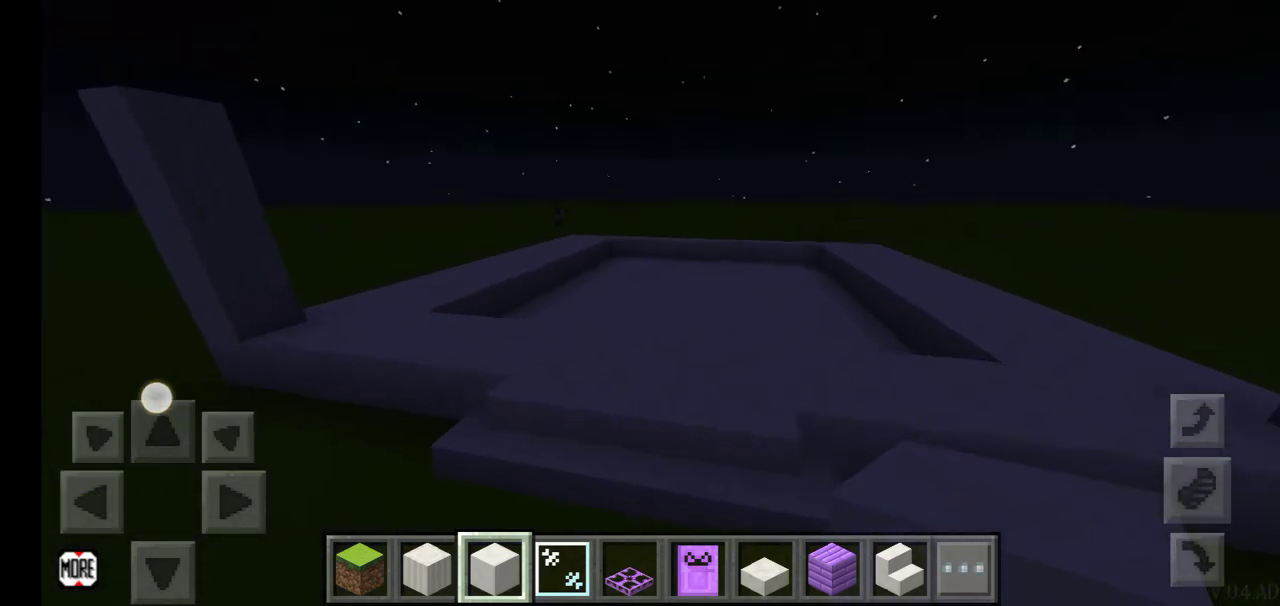
Step: With Jungle Wood Planks selected, stack four plank blocks into a corner pillar
{"action": "left_click_drag", "start_coordinate": [163, 400], "coordinate": [163, 430]}
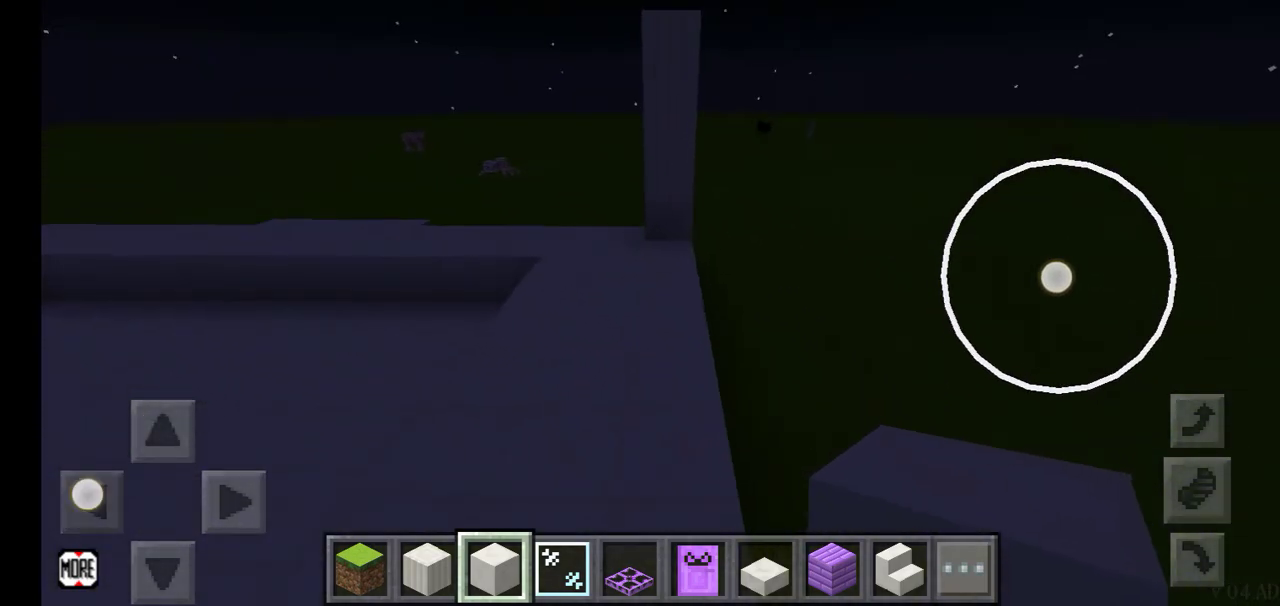
{"action": "left_click", "coordinate": [830, 568]}
{"action": "left_click", "coordinate": [690, 430]}
{"action": "left_click", "coordinate": [680, 300]}
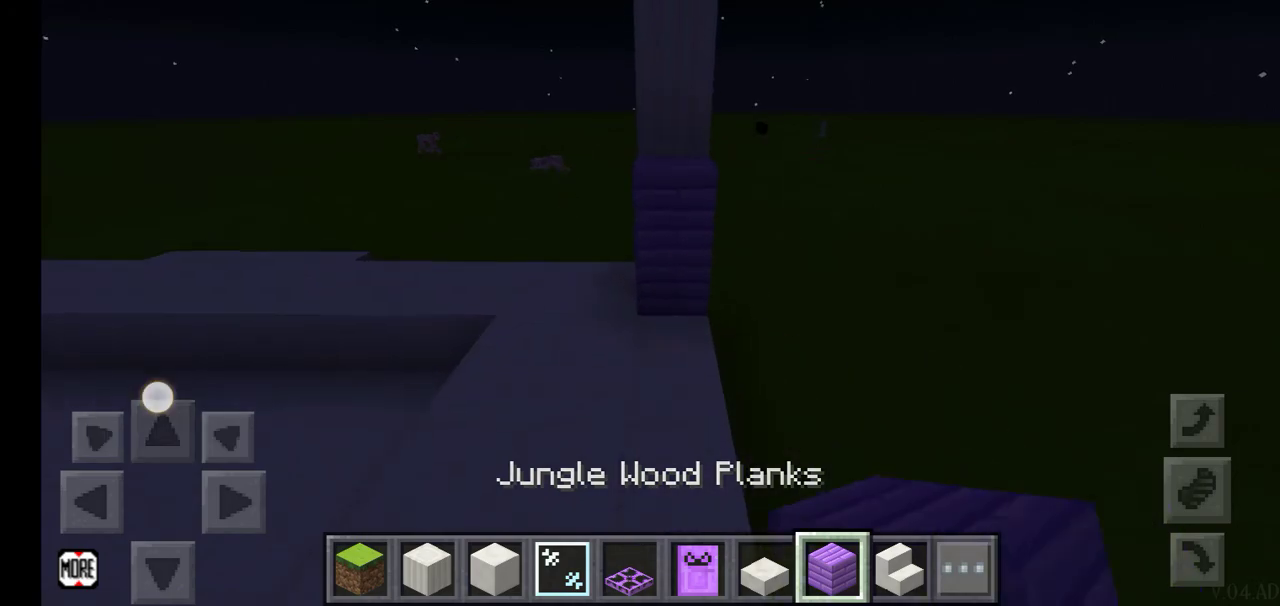
{"action": "left_click", "coordinate": [680, 133]}
{"action": "mouse_move", "coordinate": [680, 133]}
{"action": "left_mouse_down"}
{"action": "mouse_move", "coordinate": [805, 185]}
{"action": "mouse_move", "coordinate": [838, 320]}
{"action": "mouse_move", "coordinate": [668, 235]}
{"action": "left_mouse_up"}
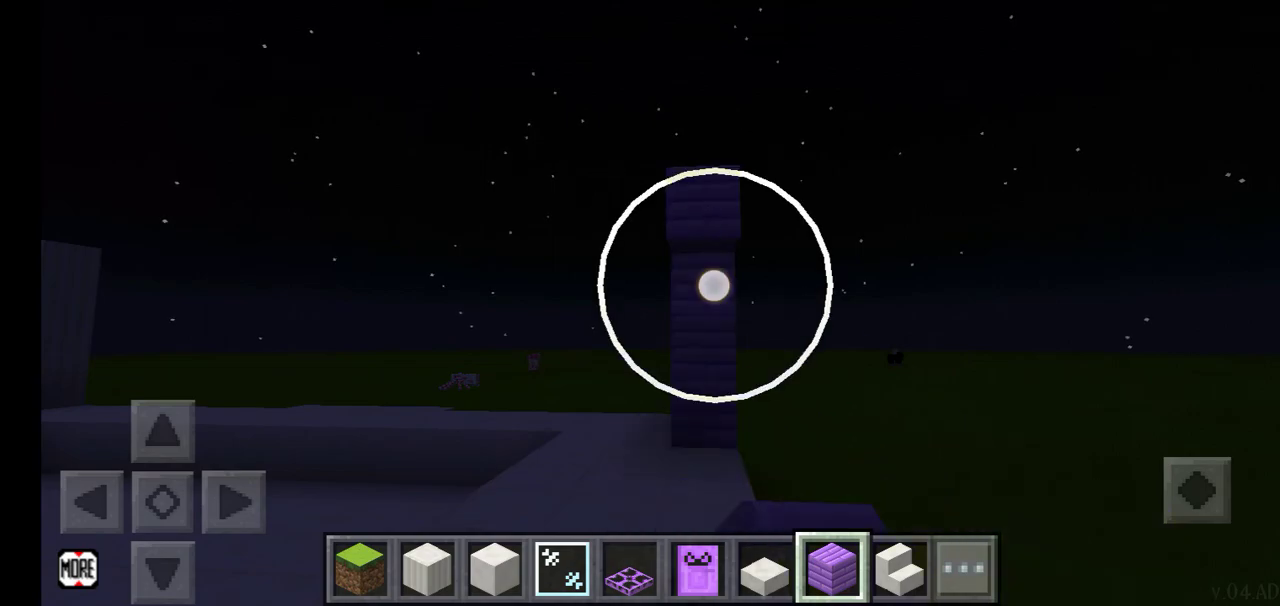
{"action": "left_click", "coordinate": [714, 287]}
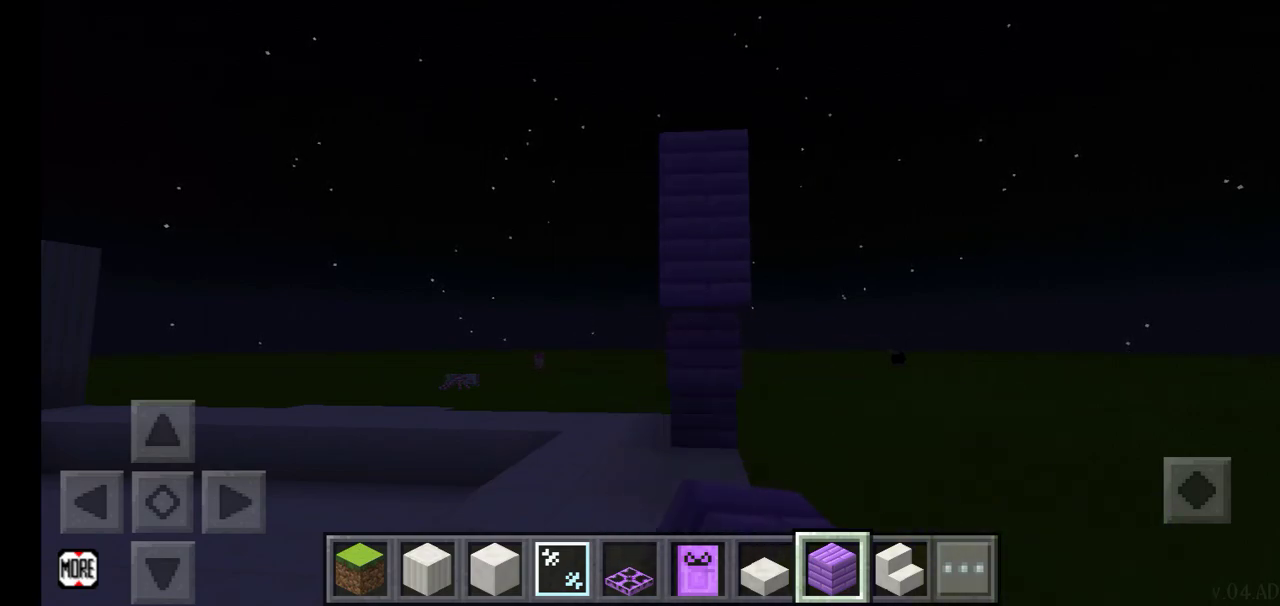
Step: Fly up beside the pillar and add a plank block on its top
{"action": "mouse_move", "coordinate": [702, 423]}
{"action": "left_mouse_down"}
{"action": "mouse_move", "coordinate": [890, 275]}
{"action": "mouse_move", "coordinate": [660, 295]}
{"action": "left_mouse_up"}
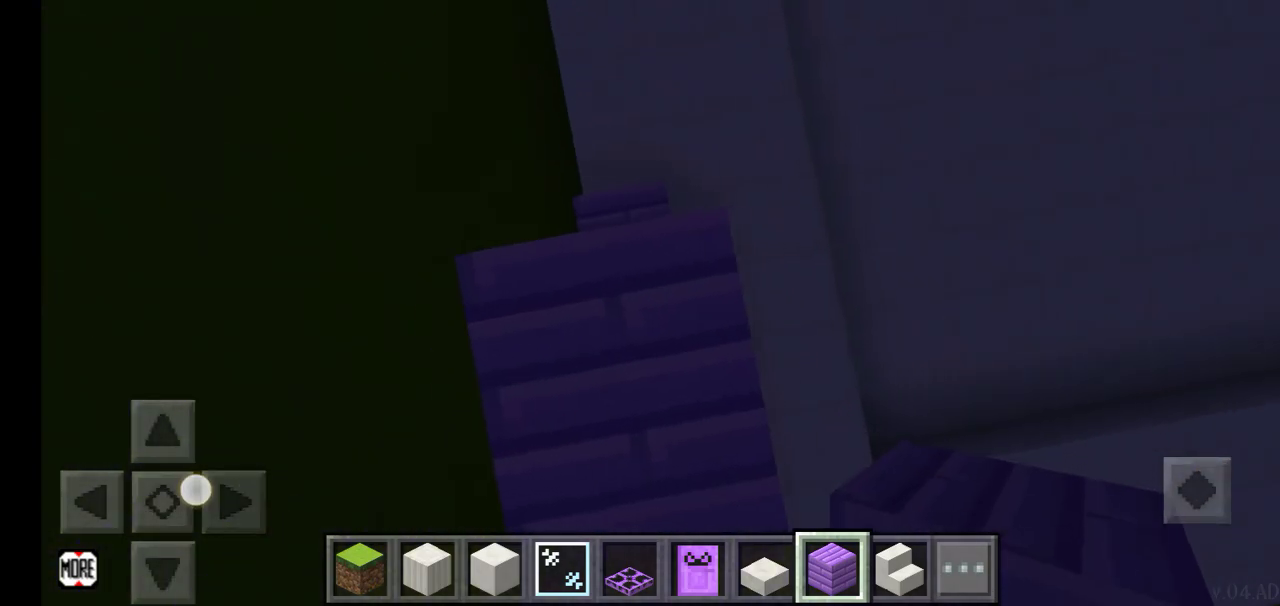
{"action": "left_click_drag", "start_coordinate": [196, 490], "coordinate": [100, 500]}
{"action": "left_click_drag", "start_coordinate": [940, 330], "coordinate": [942, 326]}
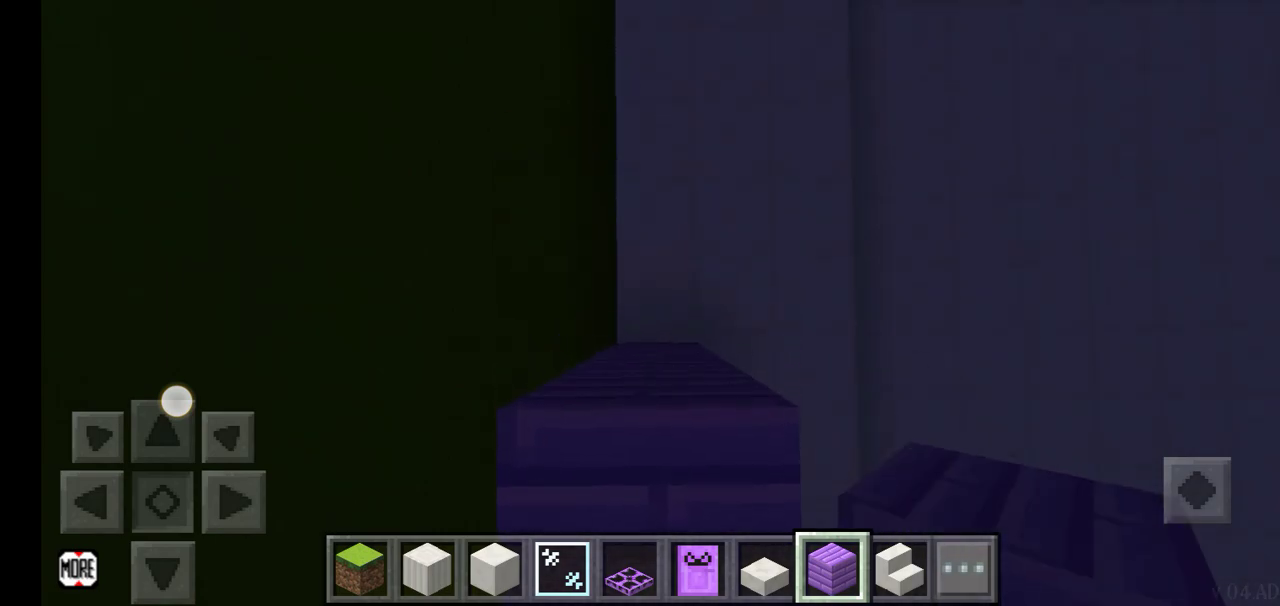
{"action": "left_click", "coordinate": [646, 299]}
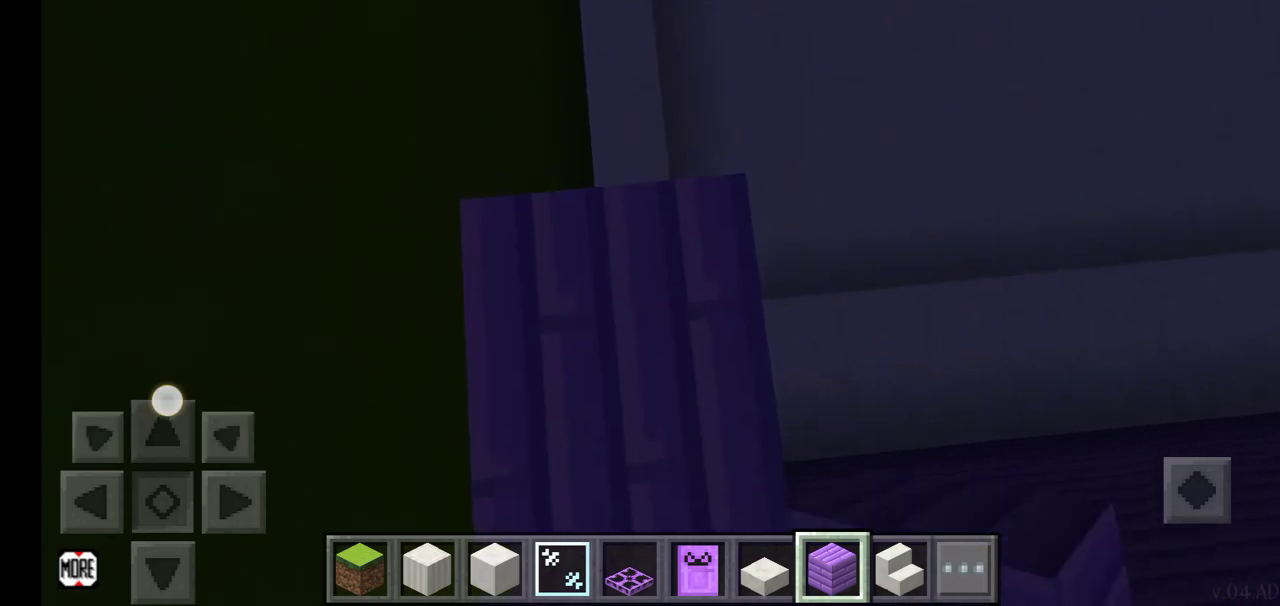
Step: Break three extra plank blocks off the pillar top
{"action": "left_click_drag", "start_coordinate": [666, 320], "coordinate": [808, 316]}
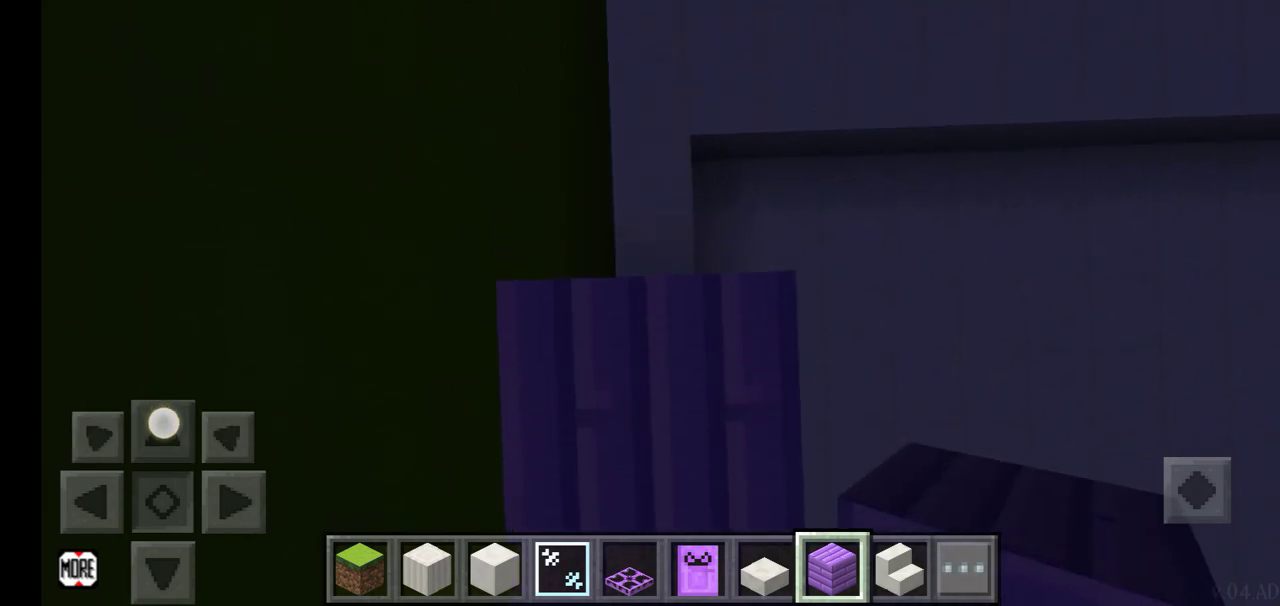
{"action": "left_click", "coordinate": [652, 293]}
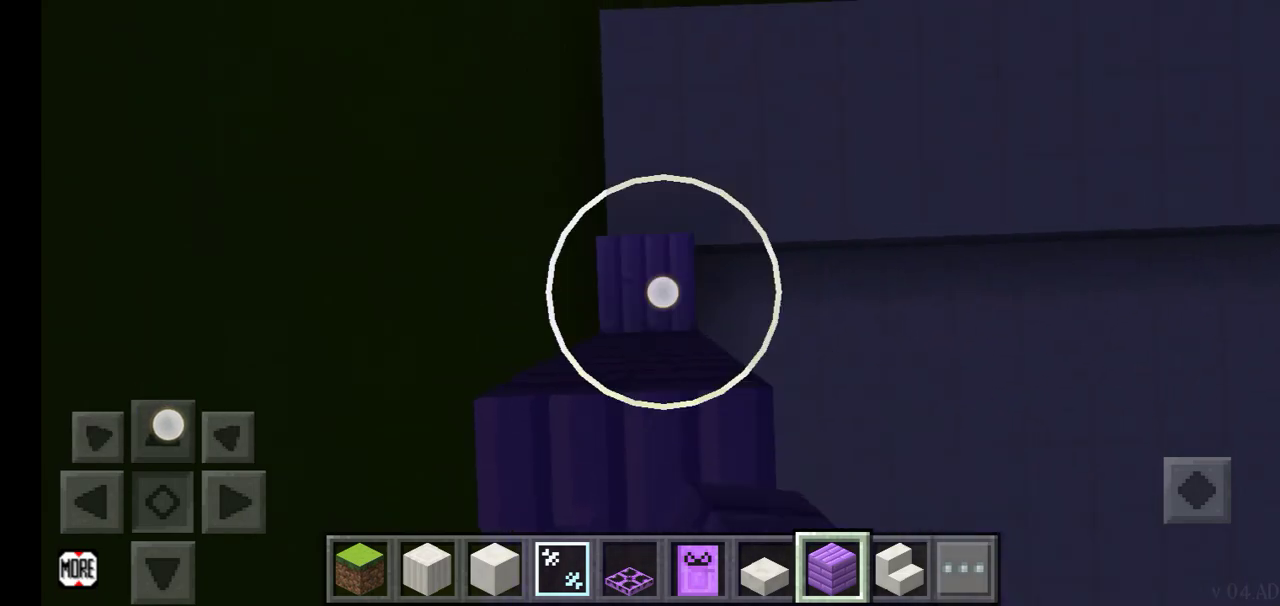
{"action": "left_click", "coordinate": [652, 290]}
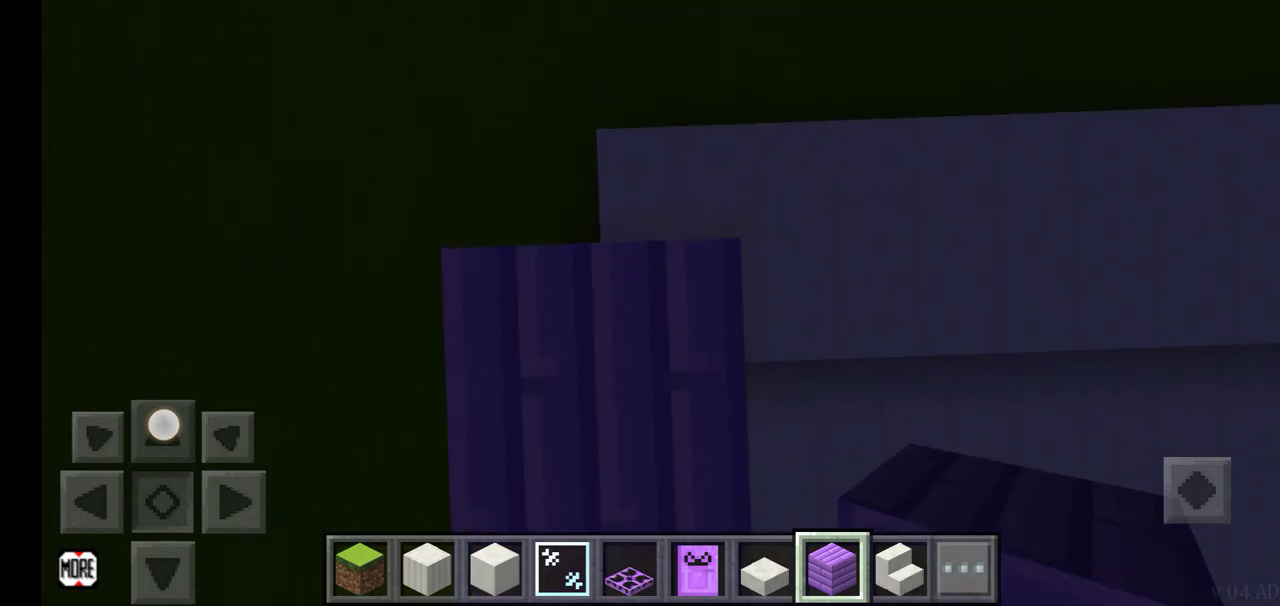
{"action": "left_click", "coordinate": [640, 278]}
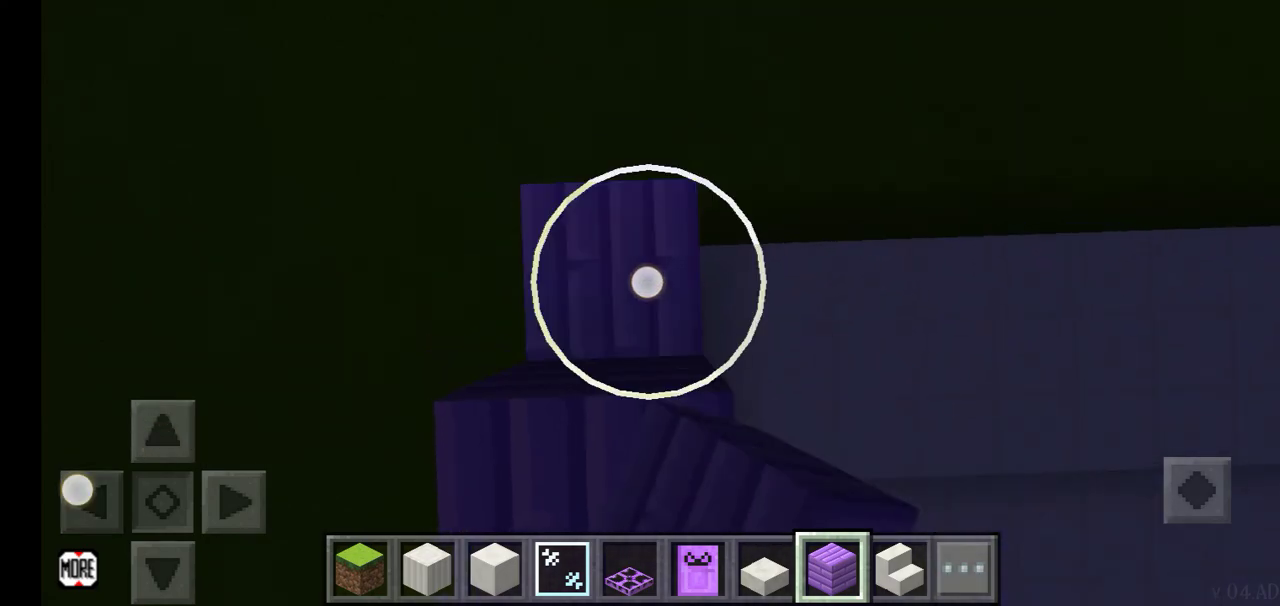
{"action": "mouse_move", "coordinate": [640, 278]}
{"action": "left_mouse_down"}
{"action": "mouse_move", "coordinate": [865, 237]}
{"action": "mouse_move", "coordinate": [955, 248]}
{"action": "left_mouse_up"}
{"action": "left_click", "coordinate": [163, 420]}
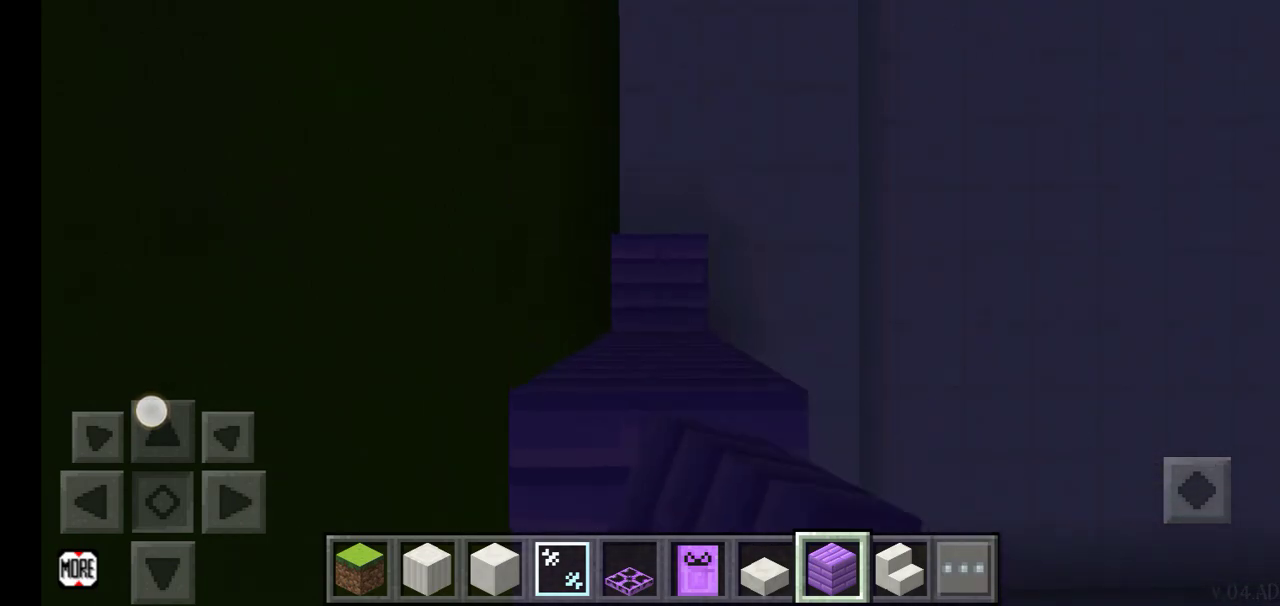
Step: Break the surplus plank blocks off the top of the plank column
{"action": "left_click", "coordinate": [679, 298]}
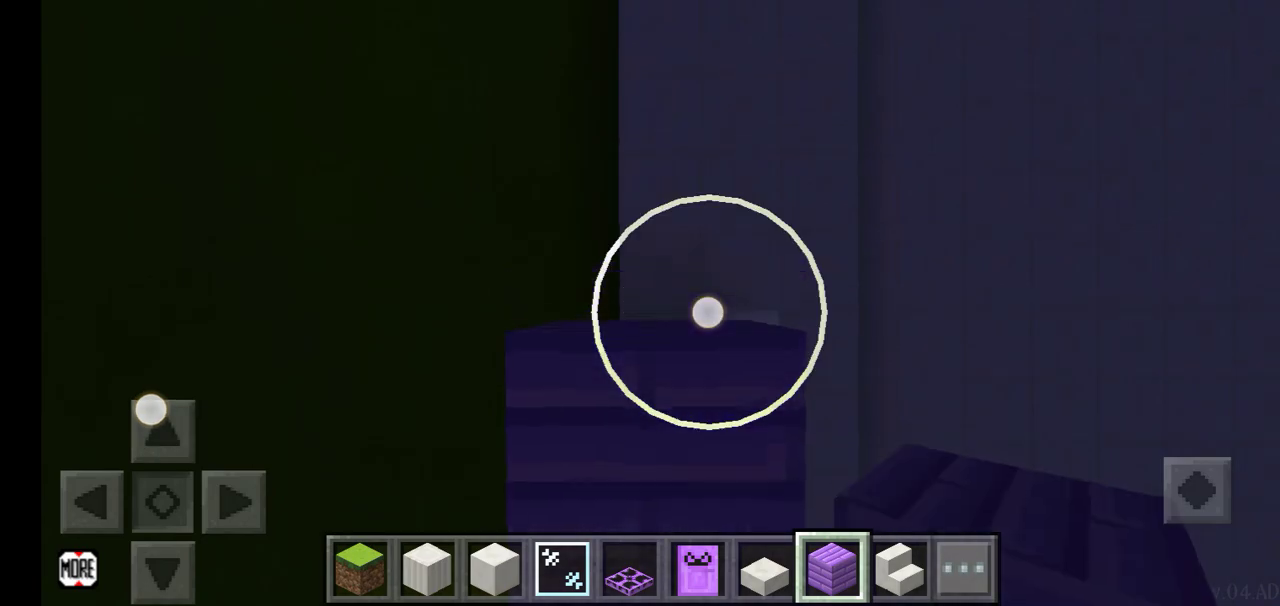
{"action": "left_click", "coordinate": [734, 352]}
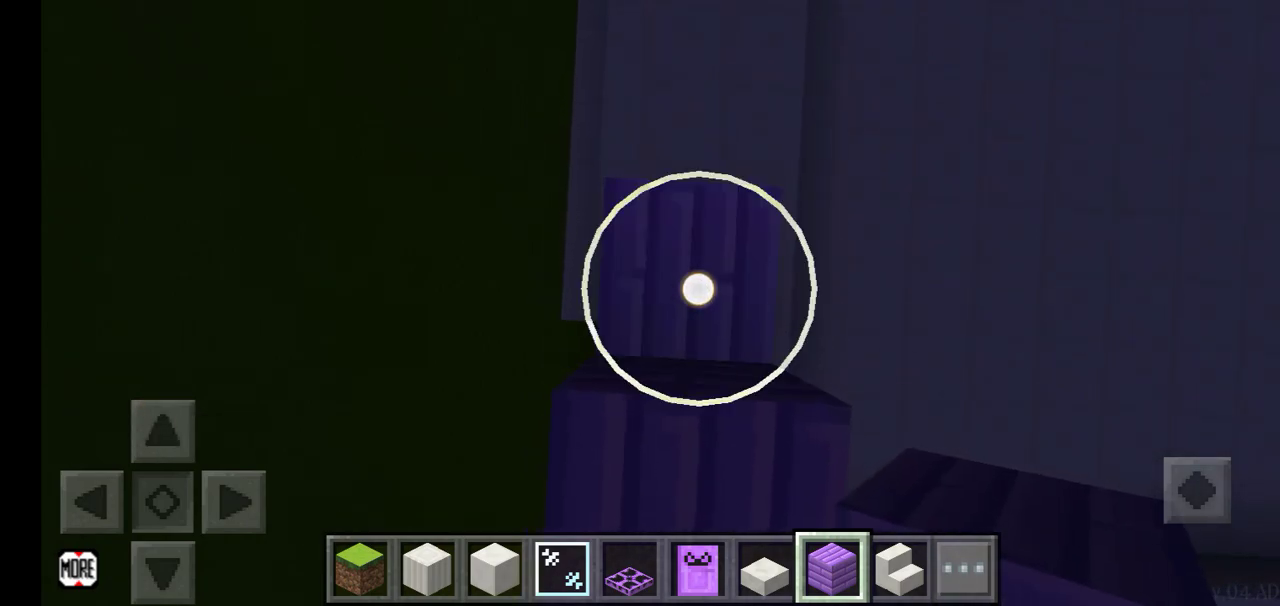
{"action": "left_click", "coordinate": [160, 420]}
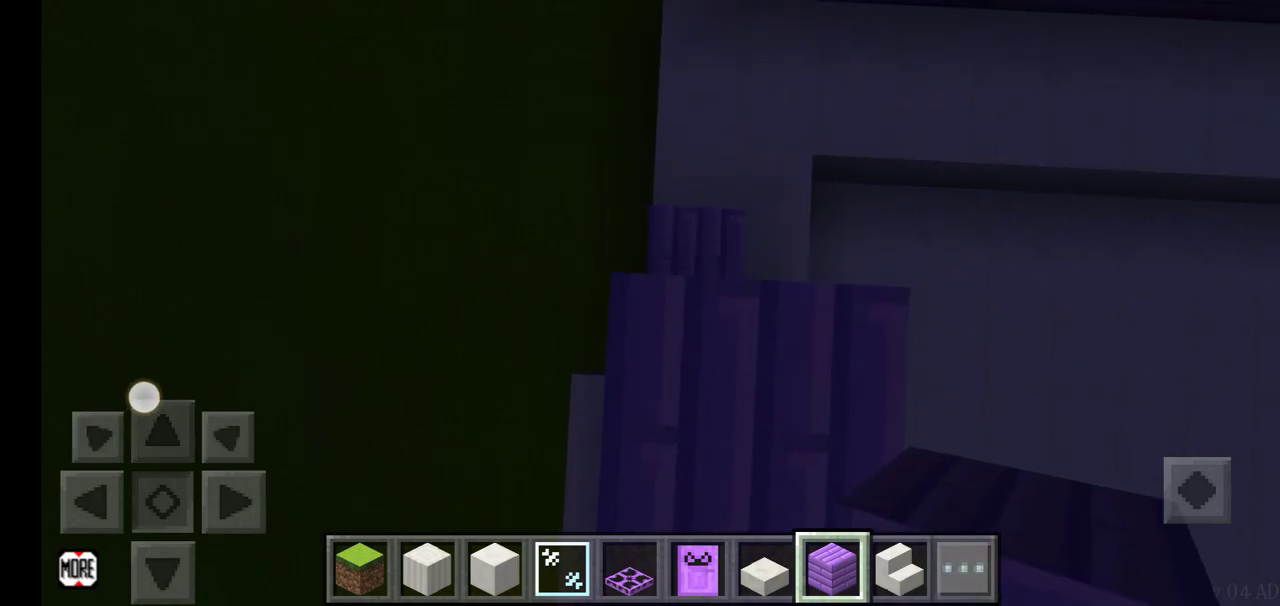
{"action": "left_click", "coordinate": [149, 400]}
{"action": "left_click_drag", "start_coordinate": [790, 255], "coordinate": [684, 278]}
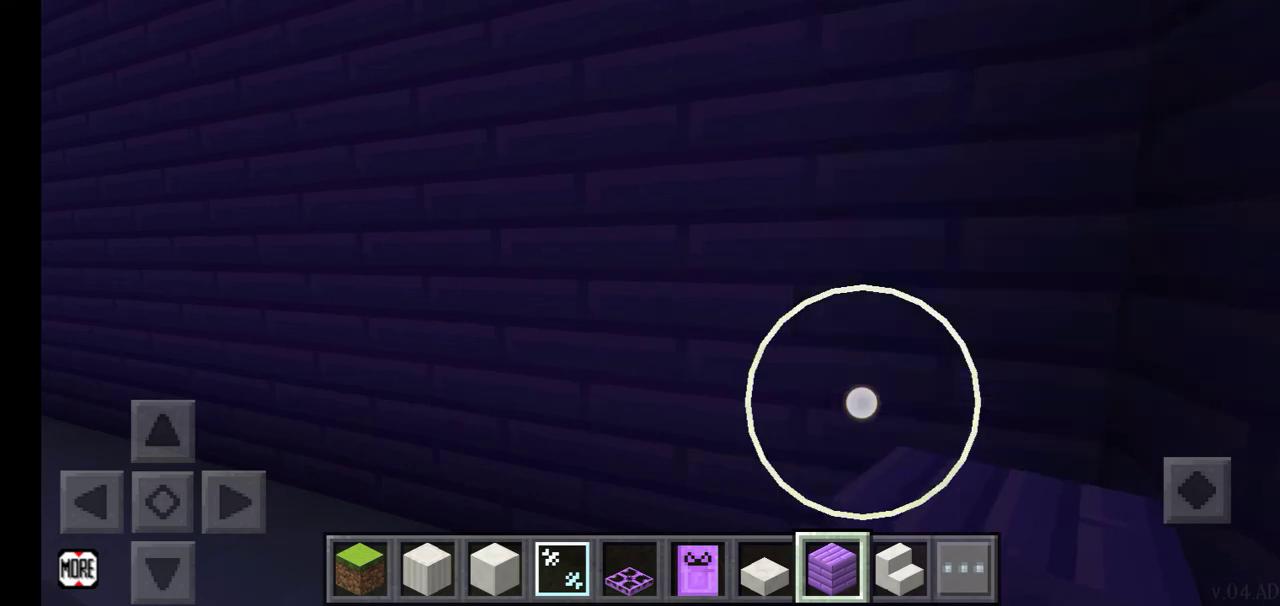
Step: Look over the purple wall and front steps, then walk through the doorway
{"action": "left_click_drag", "start_coordinate": [860, 400], "coordinate": [1045, 393]}
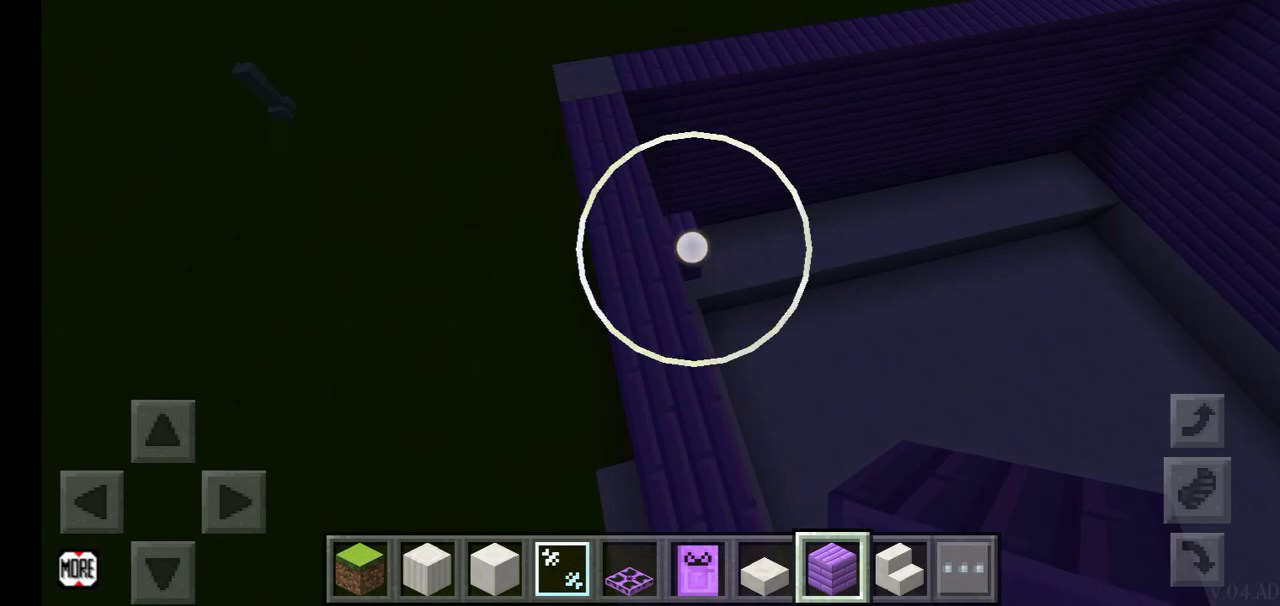
{"action": "left_click_drag", "start_coordinate": [693, 247], "coordinate": [693, 238]}
{"action": "left_click", "coordinate": [681, 286]}
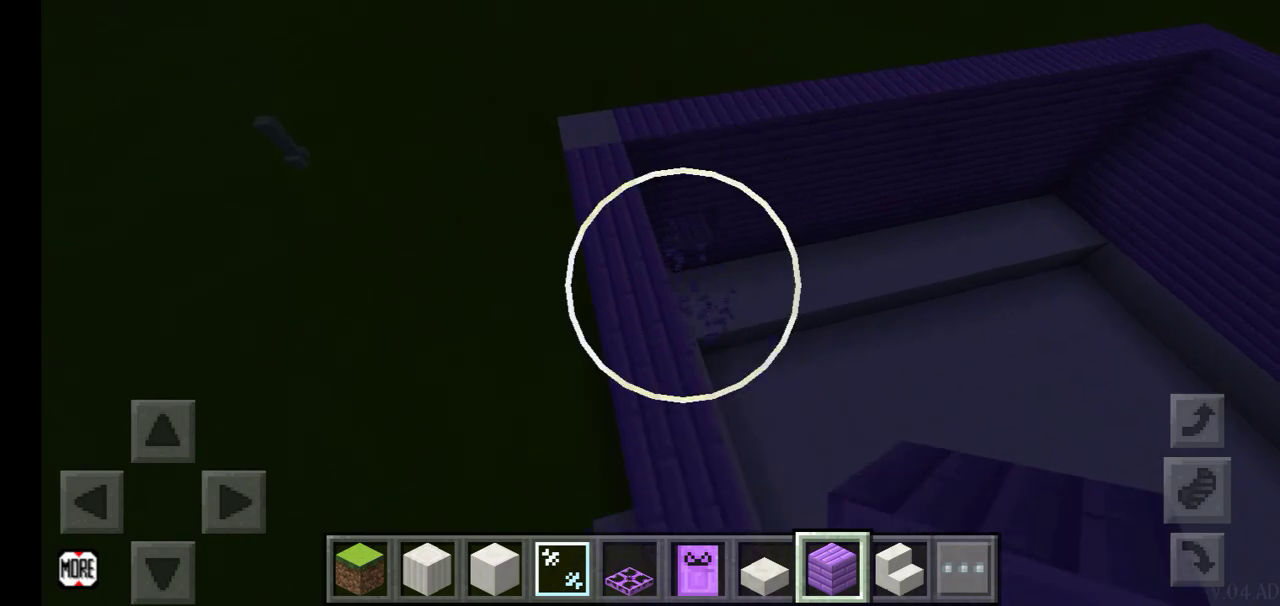
{"action": "mouse_move", "coordinate": [915, 375]}
{"action": "left_mouse_down"}
{"action": "mouse_move", "coordinate": [1030, 330]}
{"action": "mouse_move", "coordinate": [1018, 358]}
{"action": "mouse_move", "coordinate": [993, 345]}
{"action": "left_mouse_up"}
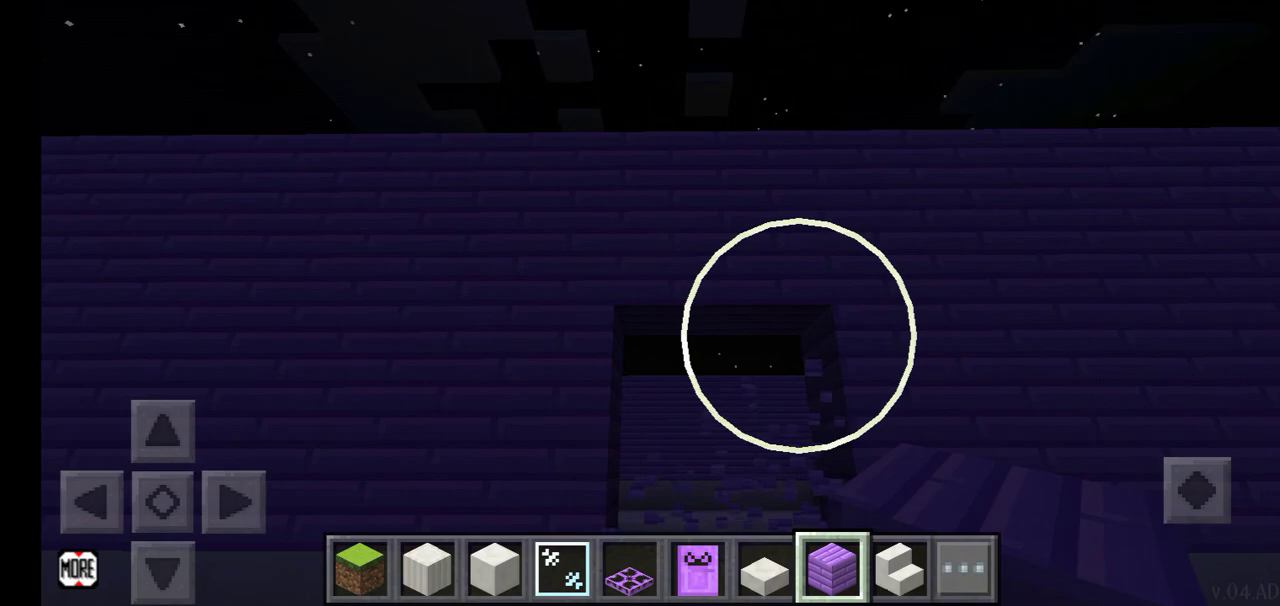
{"action": "mouse_move", "coordinate": [905, 380]}
{"action": "left_mouse_down"}
{"action": "mouse_move", "coordinate": [912, 420]}
{"action": "mouse_move", "coordinate": [910, 400]}
{"action": "left_mouse_up"}
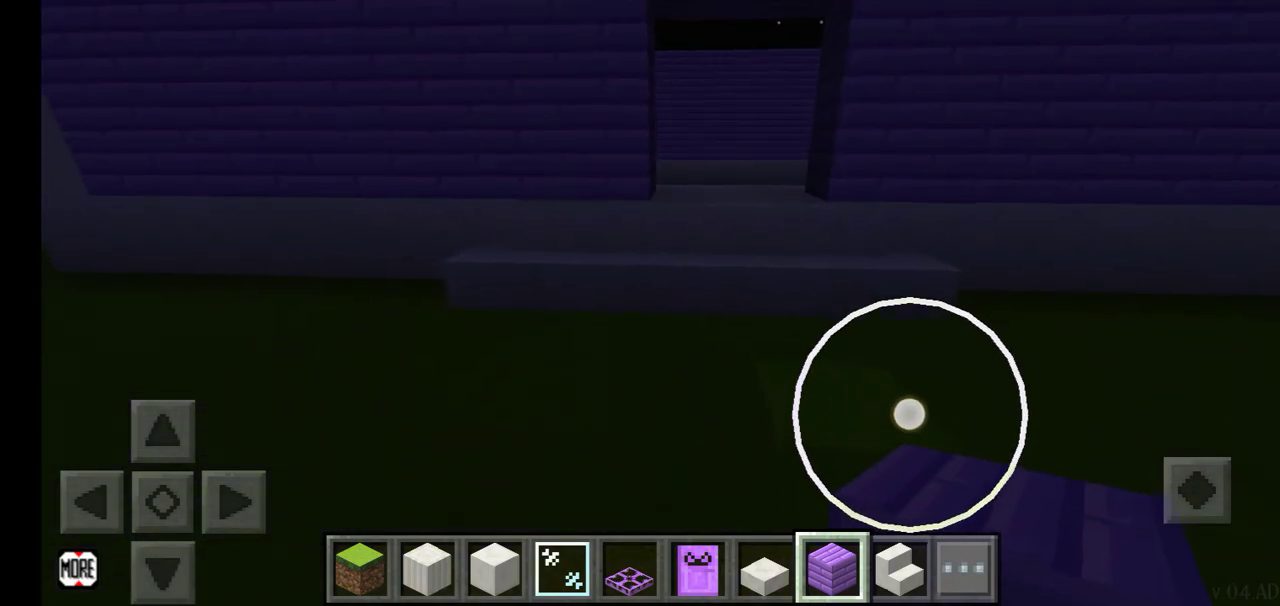
{"action": "left_click_drag", "start_coordinate": [163, 500], "coordinate": [163, 540]}
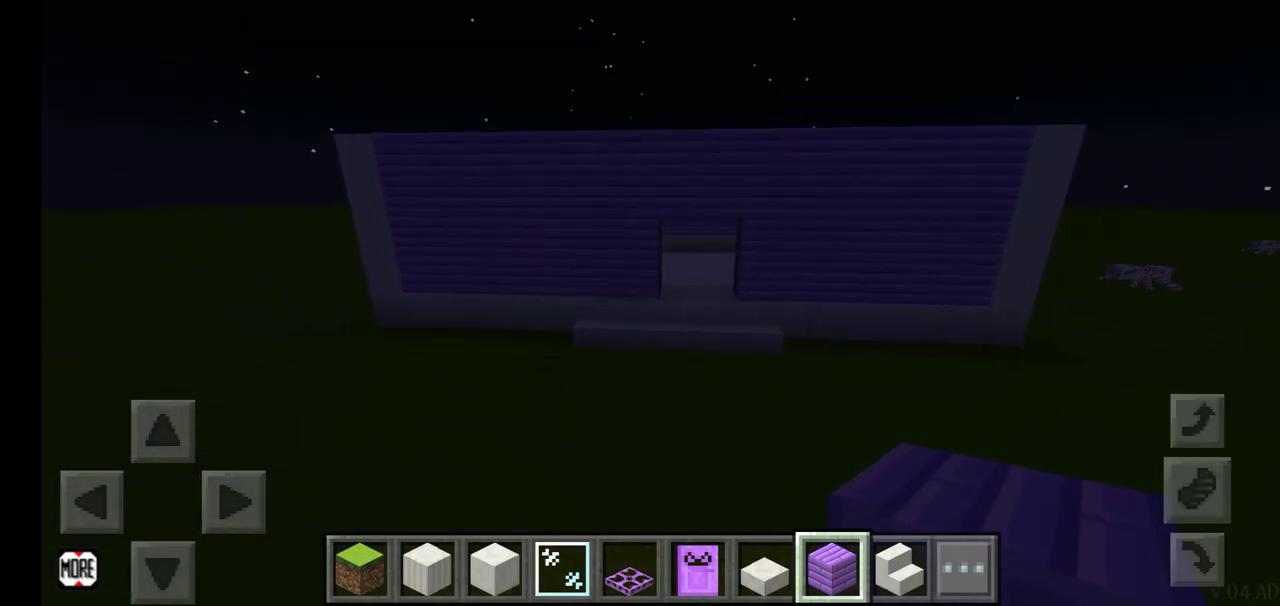
{"action": "left_click_drag", "start_coordinate": [163, 430], "coordinate": [180, 400]}
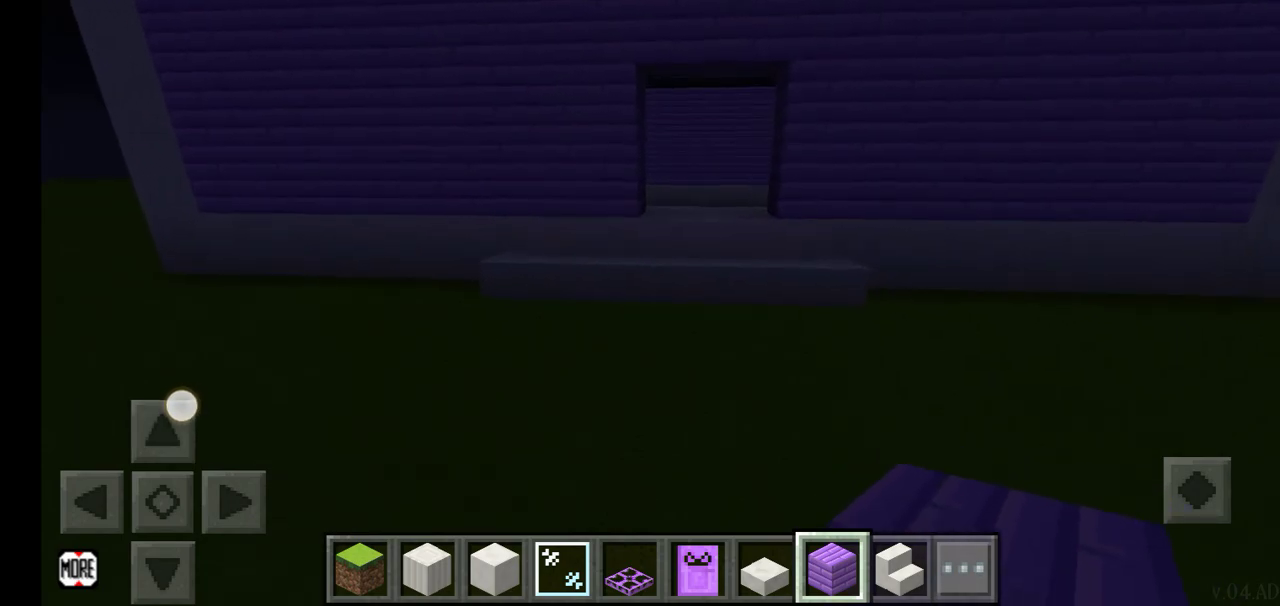
{"action": "left_click_drag", "start_coordinate": [700, 190], "coordinate": [686, 190]}
{"action": "left_click_drag", "start_coordinate": [163, 390], "coordinate": [163, 390]}
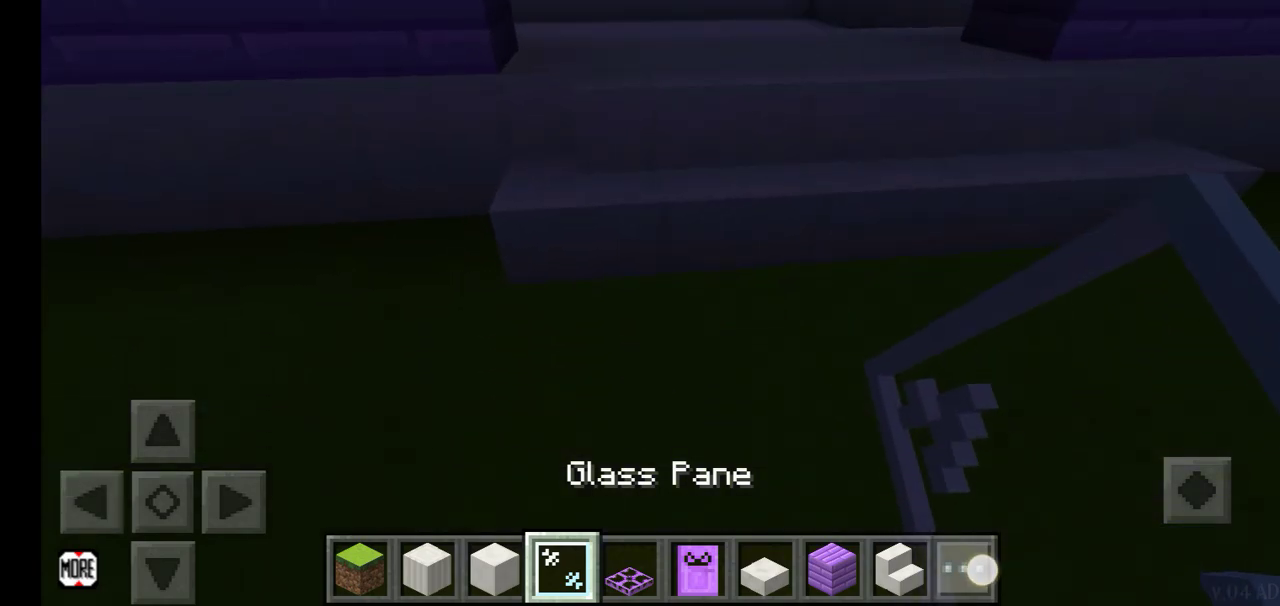
Step: Take Glass blocks from the decorations page of the creative inventory
{"action": "left_click", "coordinate": [964, 569]}
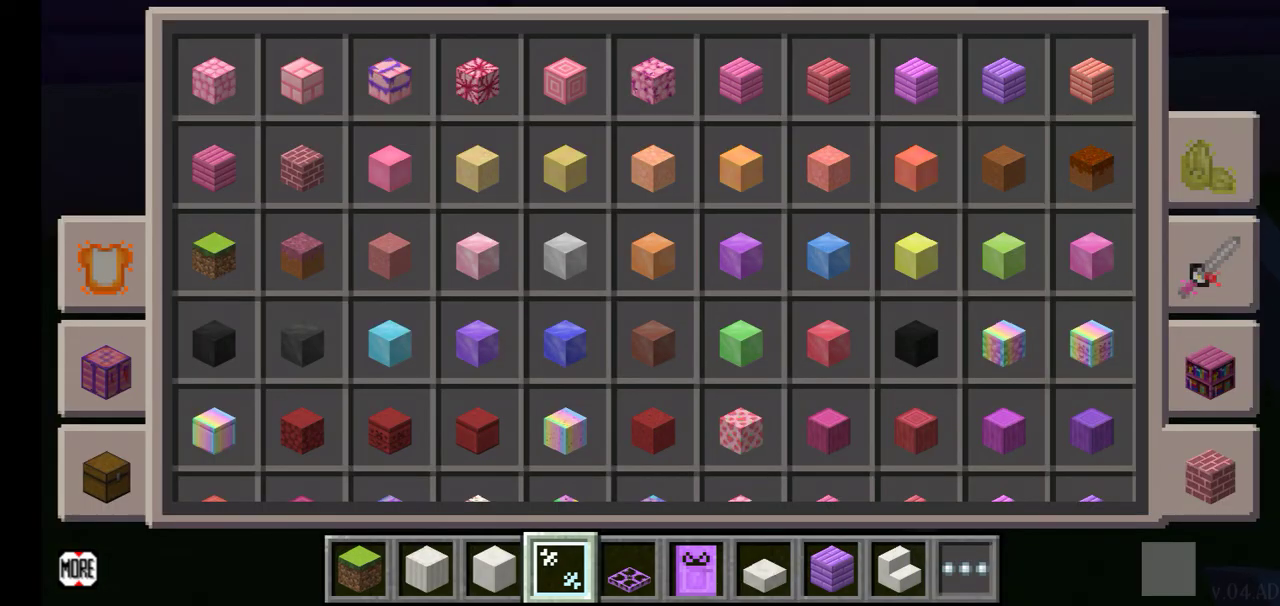
{"action": "left_click", "coordinate": [1210, 375]}
{"action": "left_click", "coordinate": [1210, 262]}
{"action": "left_click", "coordinate": [1210, 478]}
{"action": "left_click", "coordinate": [1210, 375]}
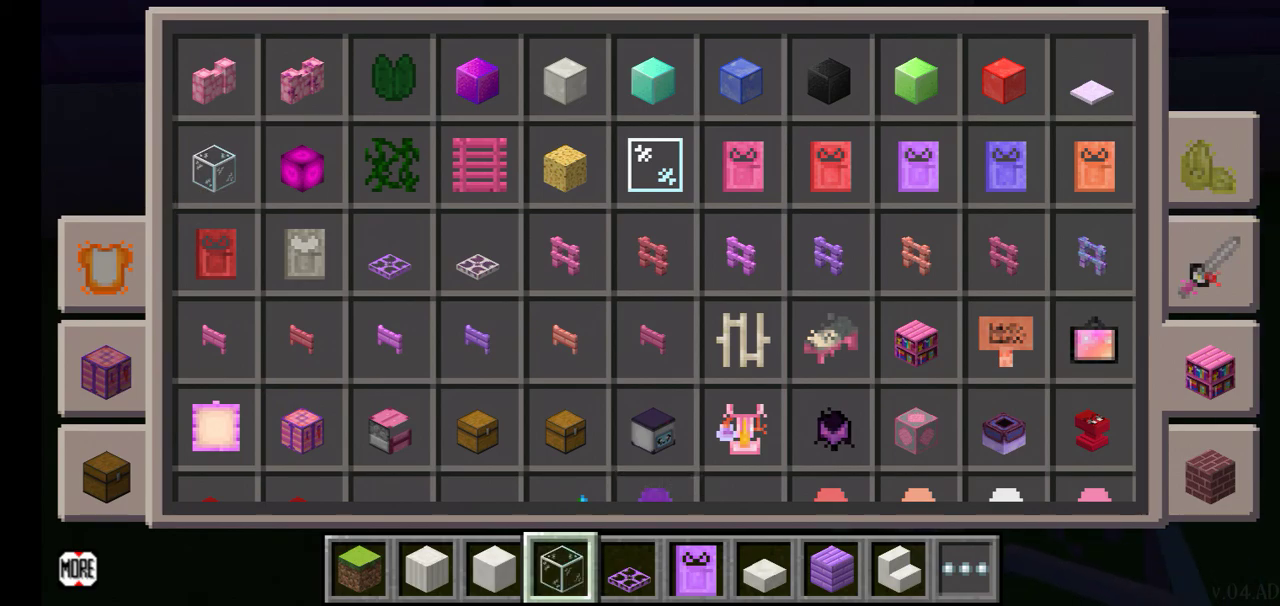
{"action": "left_click", "coordinate": [1243, 160]}
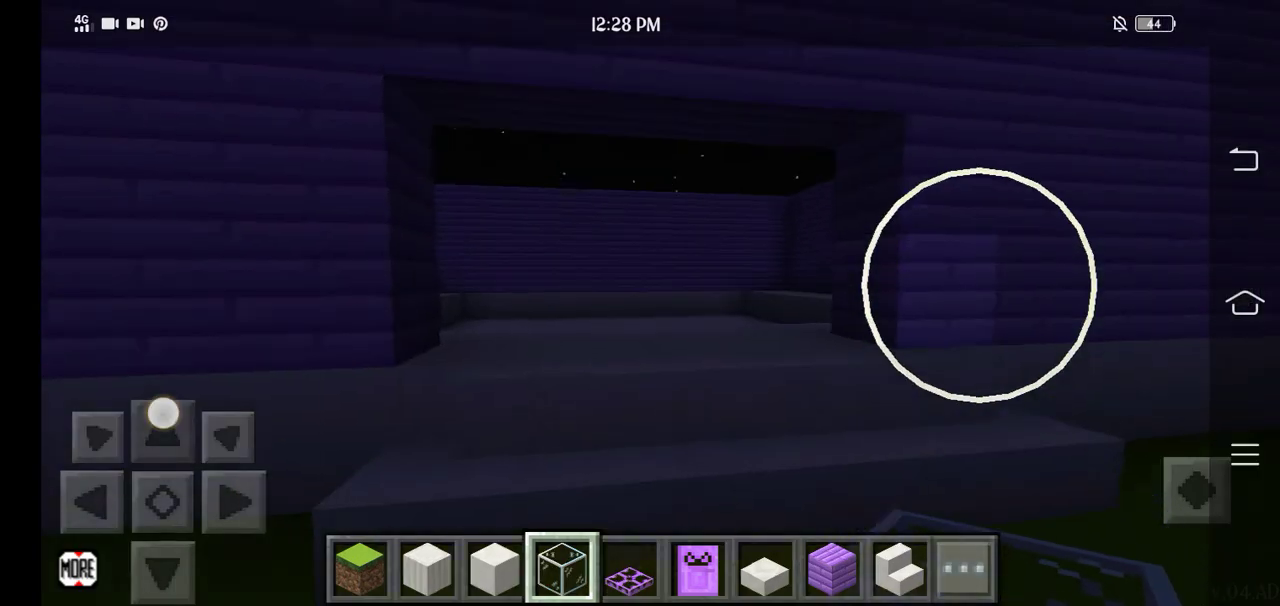
Step: Place two purple doors side by side in the front doorway
{"action": "left_click_drag", "start_coordinate": [980, 280], "coordinate": [845, 322]}
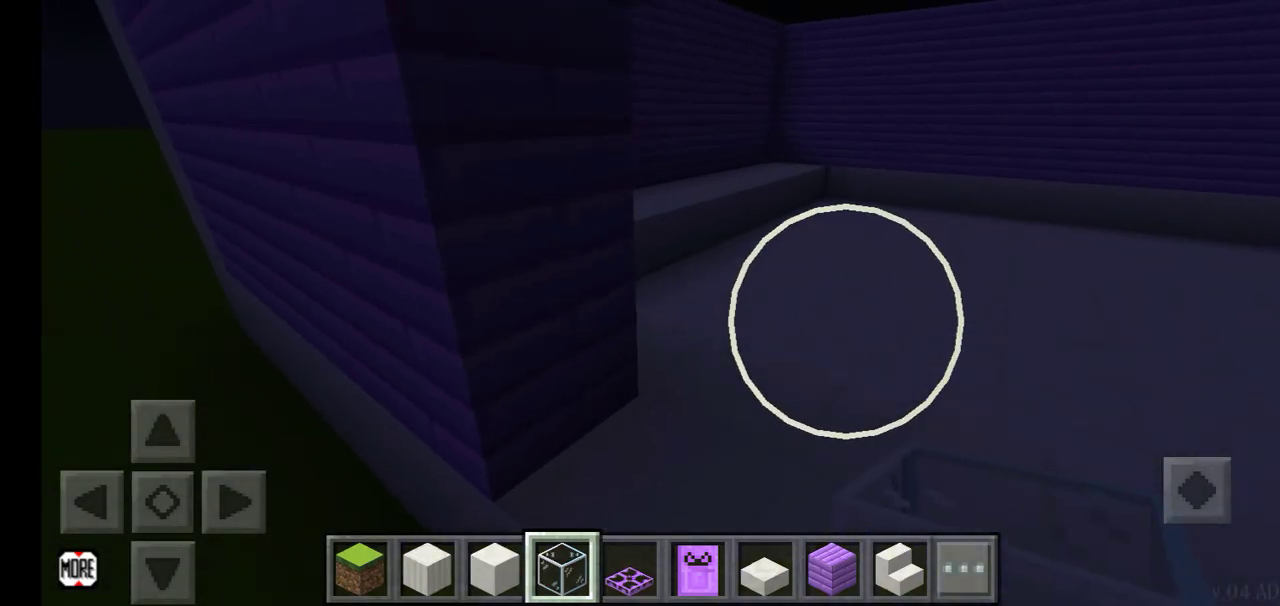
{"action": "left_click_drag", "start_coordinate": [815, 260], "coordinate": [943, 285]}
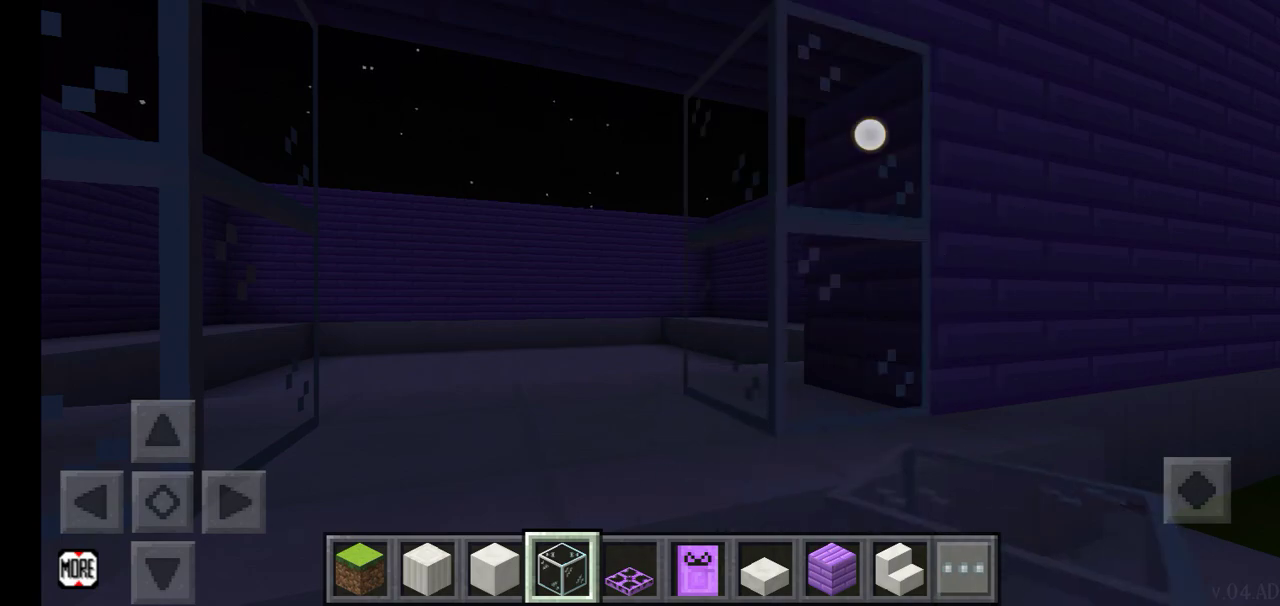
{"action": "left_click_drag", "start_coordinate": [950, 235], "coordinate": [886, 223]}
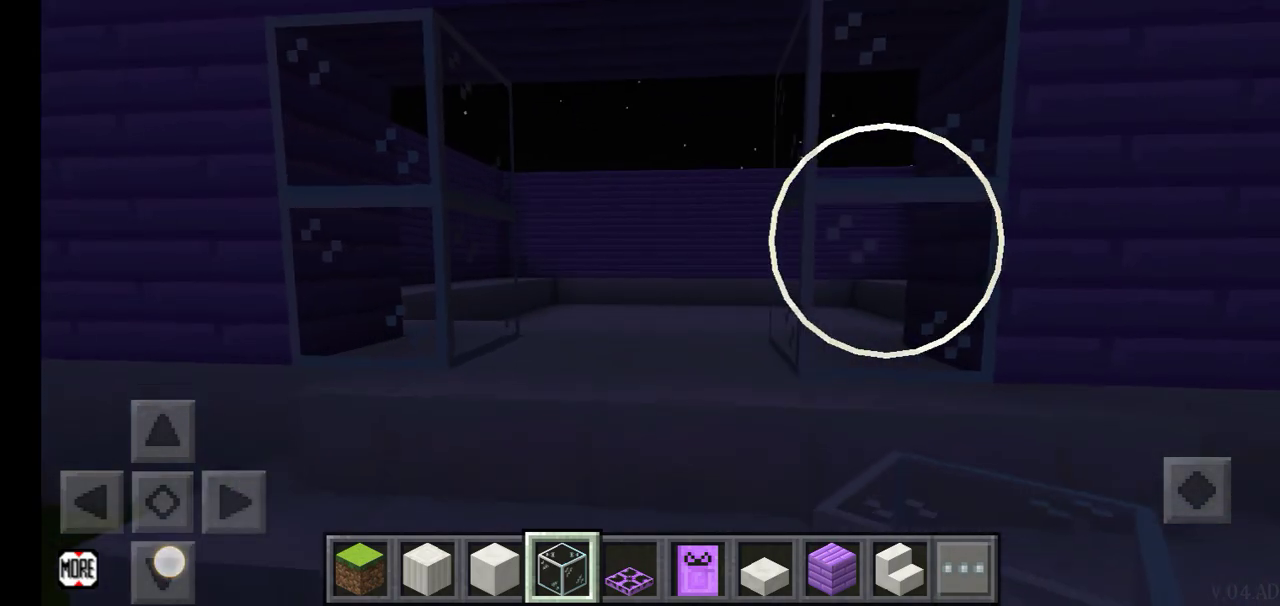
{"action": "left_click", "coordinate": [698, 568]}
{"action": "left_click", "coordinate": [700, 286]}
{"action": "left_click", "coordinate": [760, 286]}
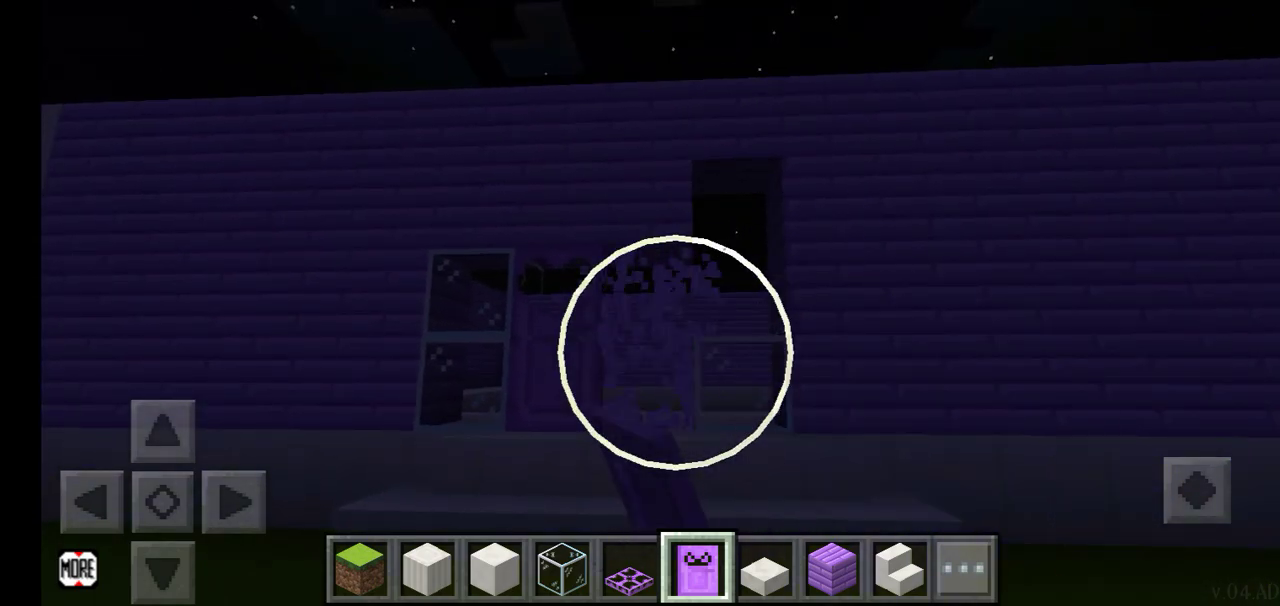
Step: Select Jungle Wood Planks and break the stray purple block on the grass
{"action": "mouse_move", "coordinate": [675, 350]}
{"action": "left_mouse_down"}
{"action": "mouse_move", "coordinate": [627, 370]}
{"action": "mouse_move", "coordinate": [676, 386]}
{"action": "mouse_move", "coordinate": [660, 376]}
{"action": "left_mouse_up"}
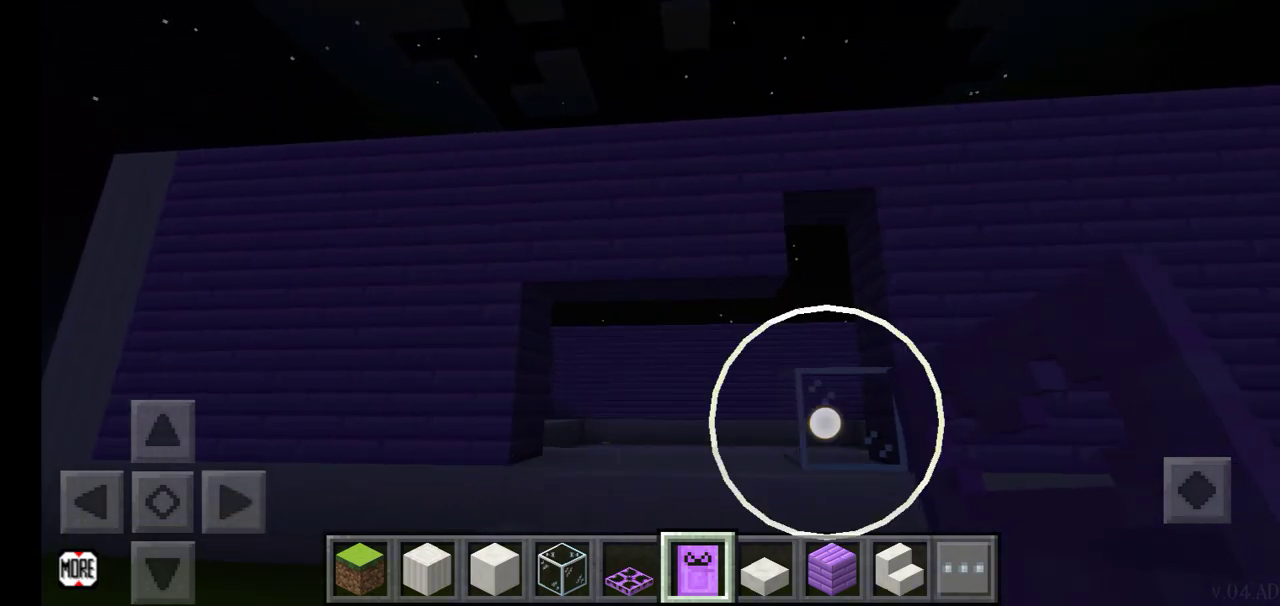
{"action": "left_click", "coordinate": [831, 568]}
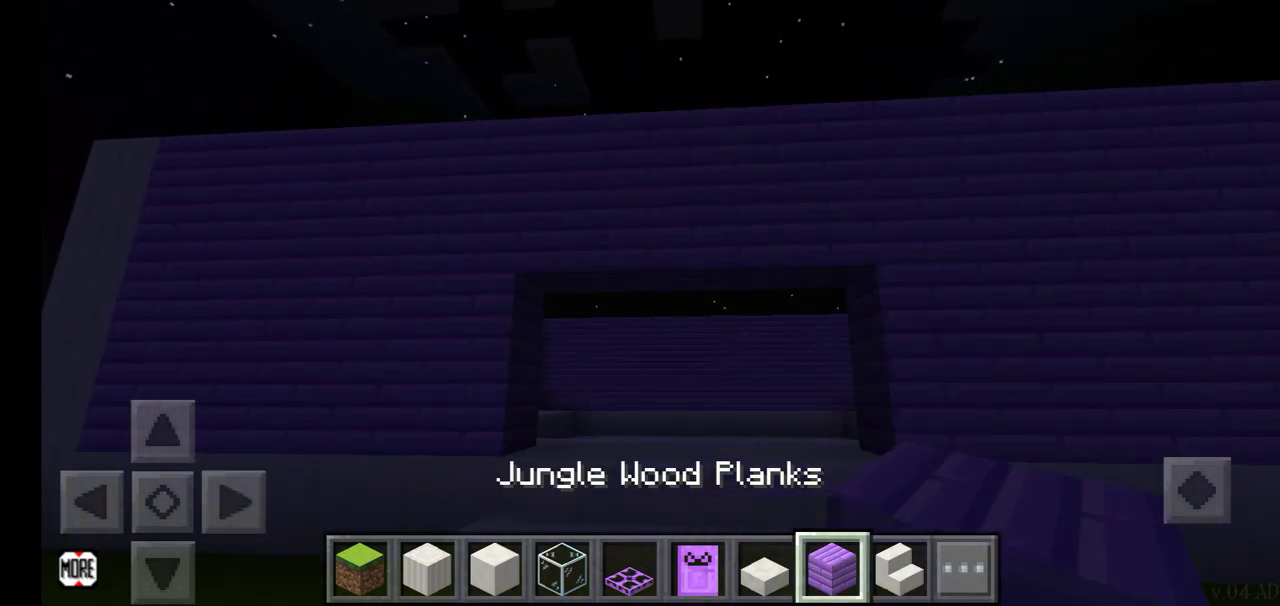
{"action": "left_click_drag", "start_coordinate": [851, 273], "coordinate": [800, 320]}
{"action": "left_click_drag", "start_coordinate": [163, 430], "coordinate": [163, 400]}
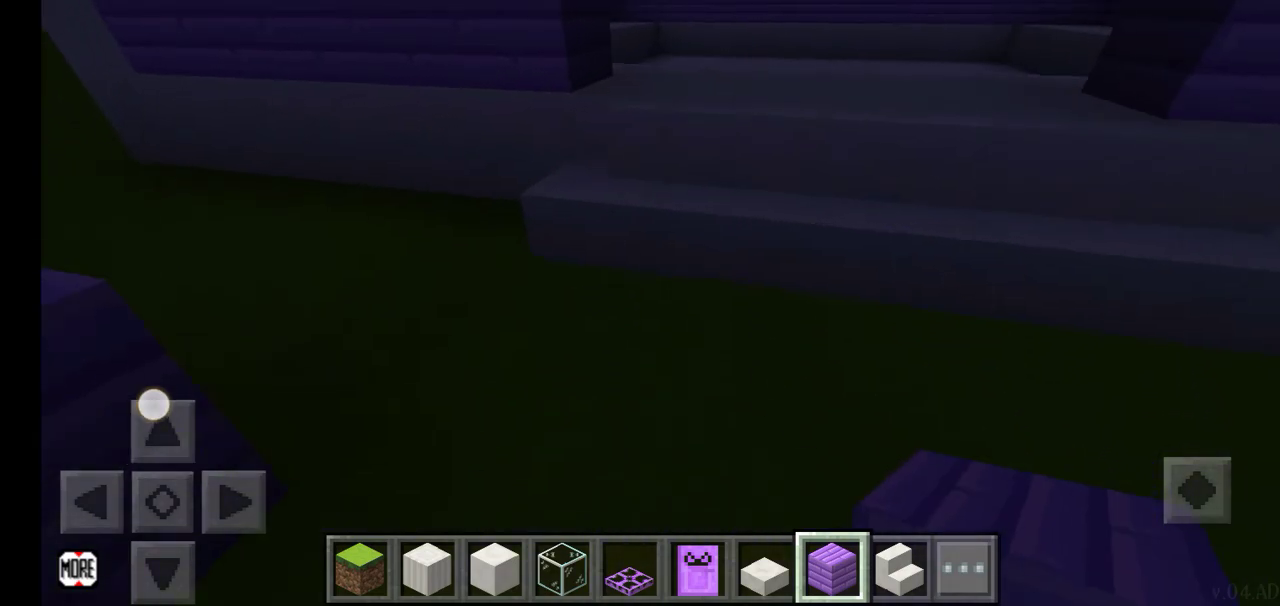
{"action": "left_click_drag", "start_coordinate": [700, 300], "coordinate": [658, 340]}
{"action": "left_click", "coordinate": [727, 251]}
Step: Move along the front of the house and break the plank block in the doorway
{"action": "left_click_drag", "start_coordinate": [727, 251], "coordinate": [940, 260]}
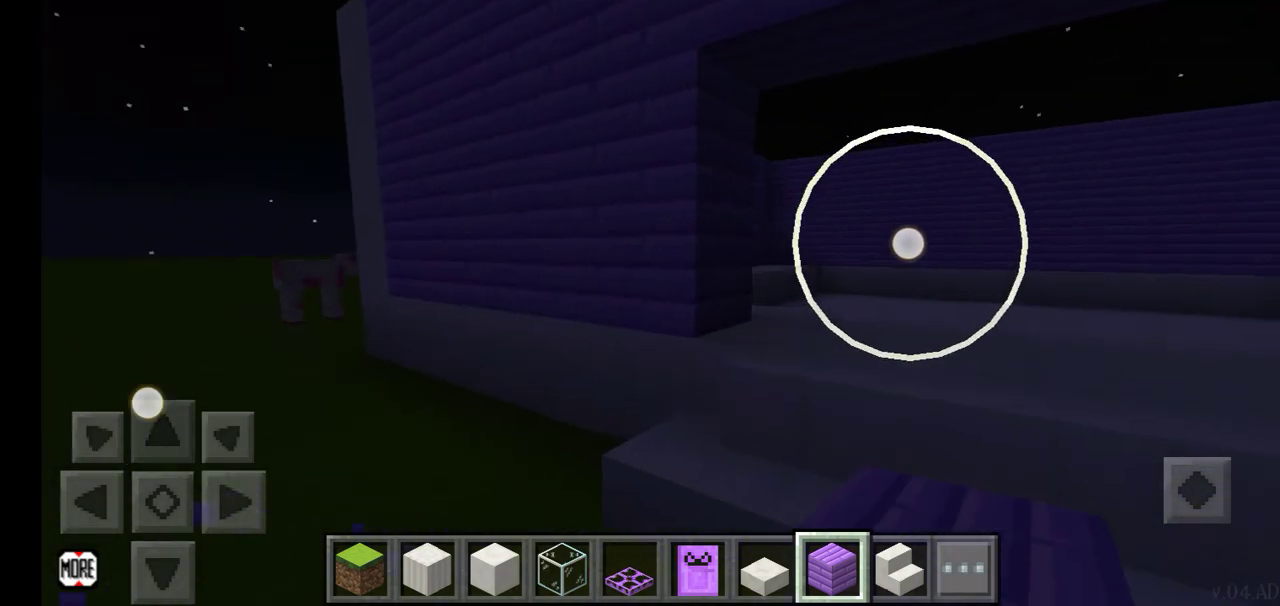
{"action": "left_click_drag", "start_coordinate": [163, 500], "coordinate": [163, 570]}
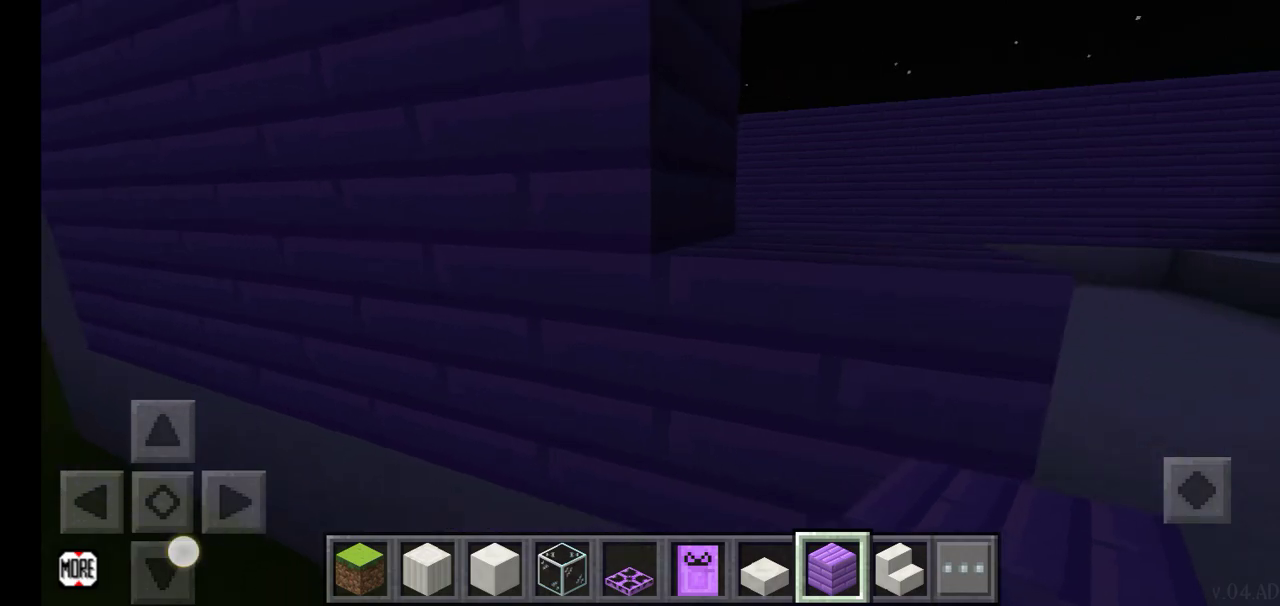
{"action": "mouse_move", "coordinate": [800, 300]}
{"action": "left_mouse_down"}
{"action": "mouse_move", "coordinate": [1000, 340]}
{"action": "mouse_move", "coordinate": [1060, 370]}
{"action": "left_mouse_up"}
{"action": "left_click_drag", "start_coordinate": [163, 500], "coordinate": [78, 502]}
{"action": "left_click_drag", "start_coordinate": [1060, 370], "coordinate": [1020, 340]}
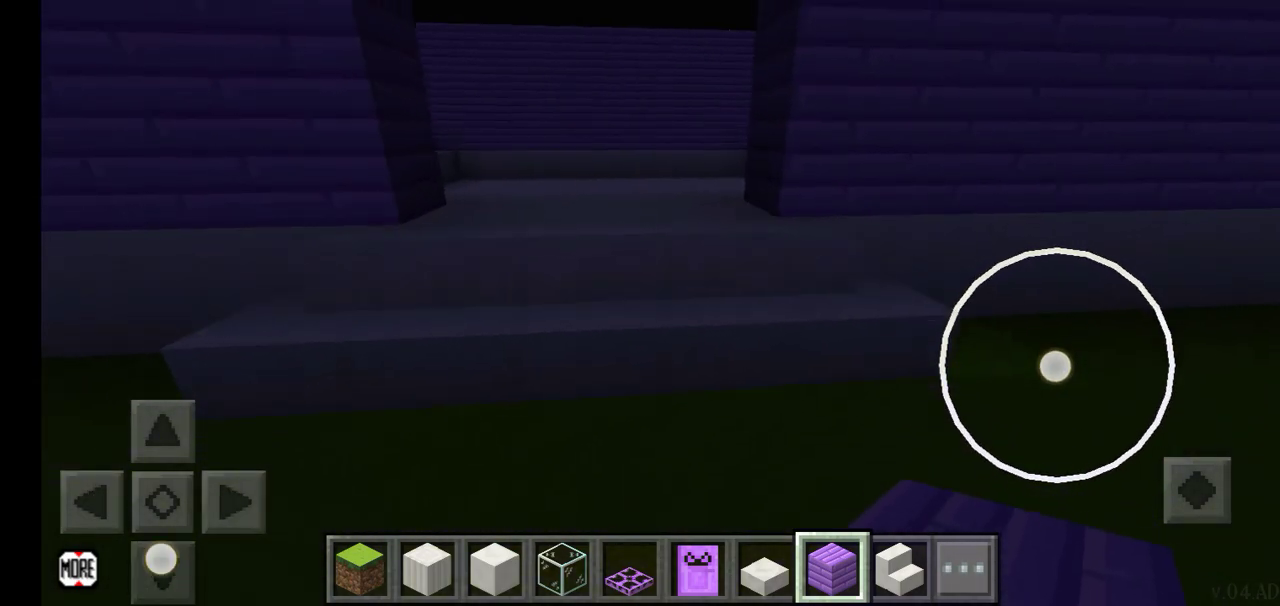
{"action": "left_click_drag", "start_coordinate": [78, 502], "coordinate": [153, 395]}
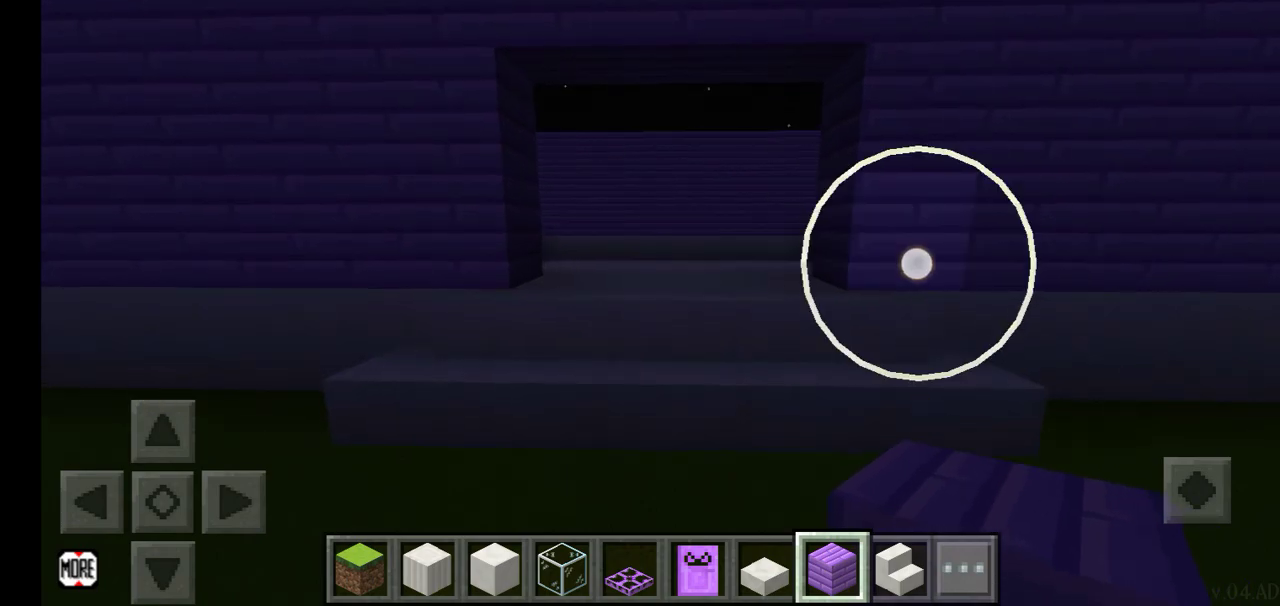
{"action": "left_click_drag", "start_coordinate": [918, 263], "coordinate": [910, 230]}
{"action": "left_click_drag", "start_coordinate": [163, 570], "coordinate": [163, 570]}
{"action": "left_click_drag", "start_coordinate": [910, 230], "coordinate": [1008, 296]}
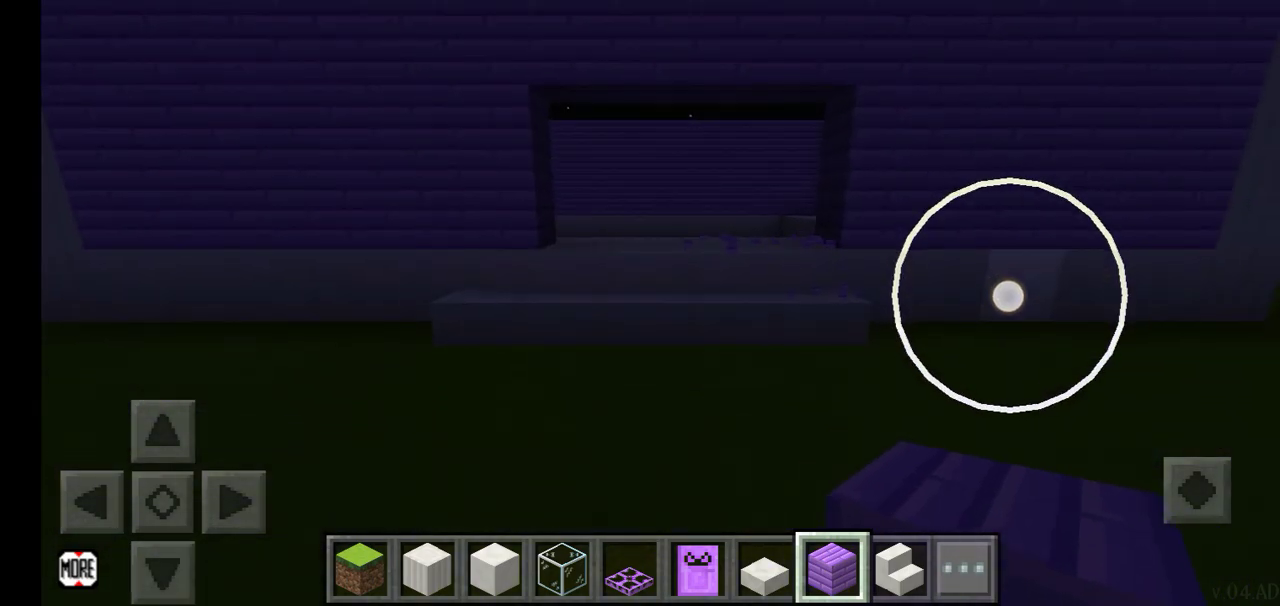
{"action": "left_click_drag", "start_coordinate": [95, 500], "coordinate": [64, 500]}
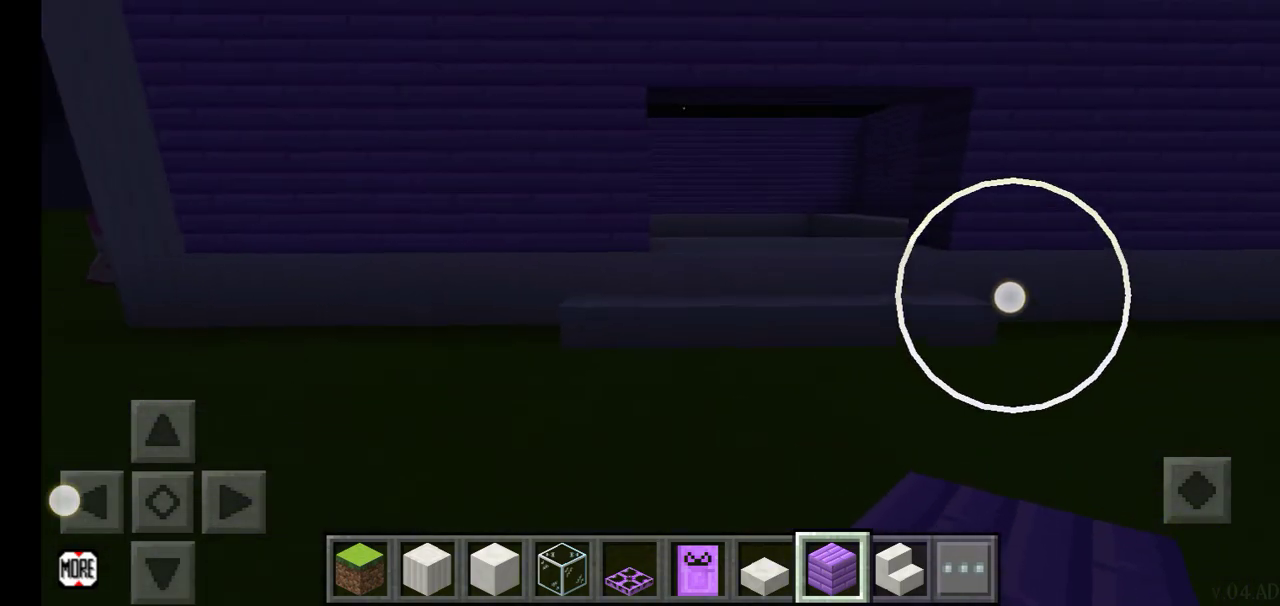
{"action": "left_click", "coordinate": [633, 220]}
Step: Select Glass blocks and approach the front platform
{"action": "left_click_drag", "start_coordinate": [1040, 315], "coordinate": [1030, 335]}
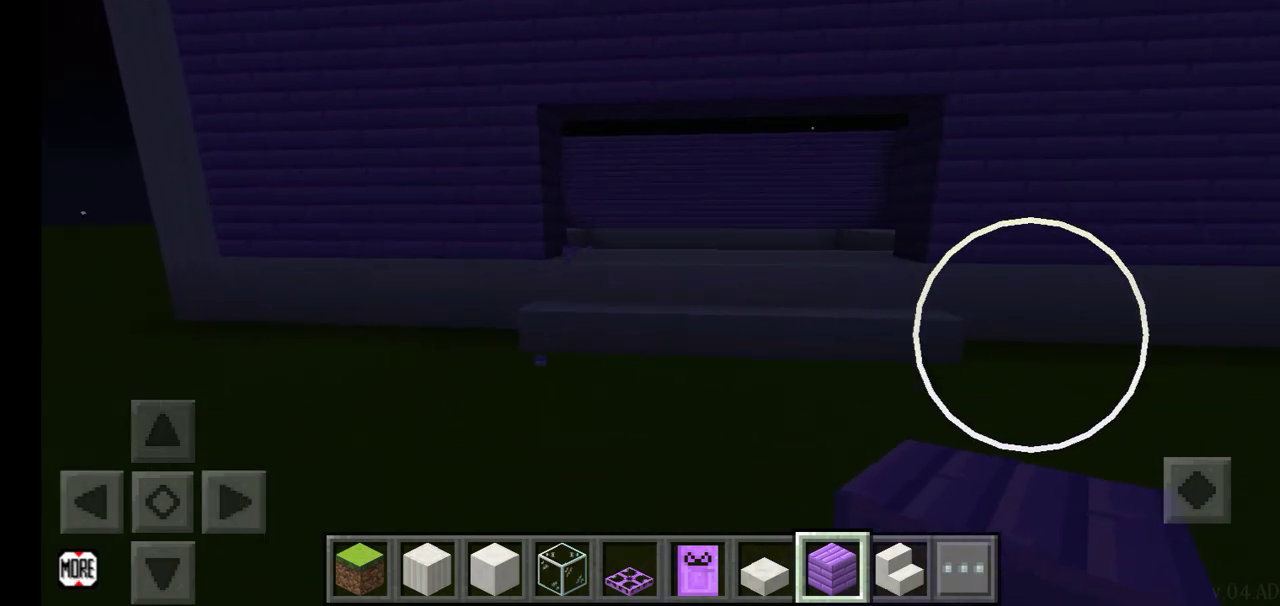
{"action": "left_click", "coordinate": [562, 568]}
{"action": "left_click_drag", "start_coordinate": [163, 430], "coordinate": [141, 401]}
{"action": "mouse_move", "coordinate": [482, 314]}
{"action": "left_mouse_down"}
{"action": "mouse_move", "coordinate": [745, 292]}
{"action": "mouse_move", "coordinate": [535, 288]}
{"action": "left_mouse_up"}
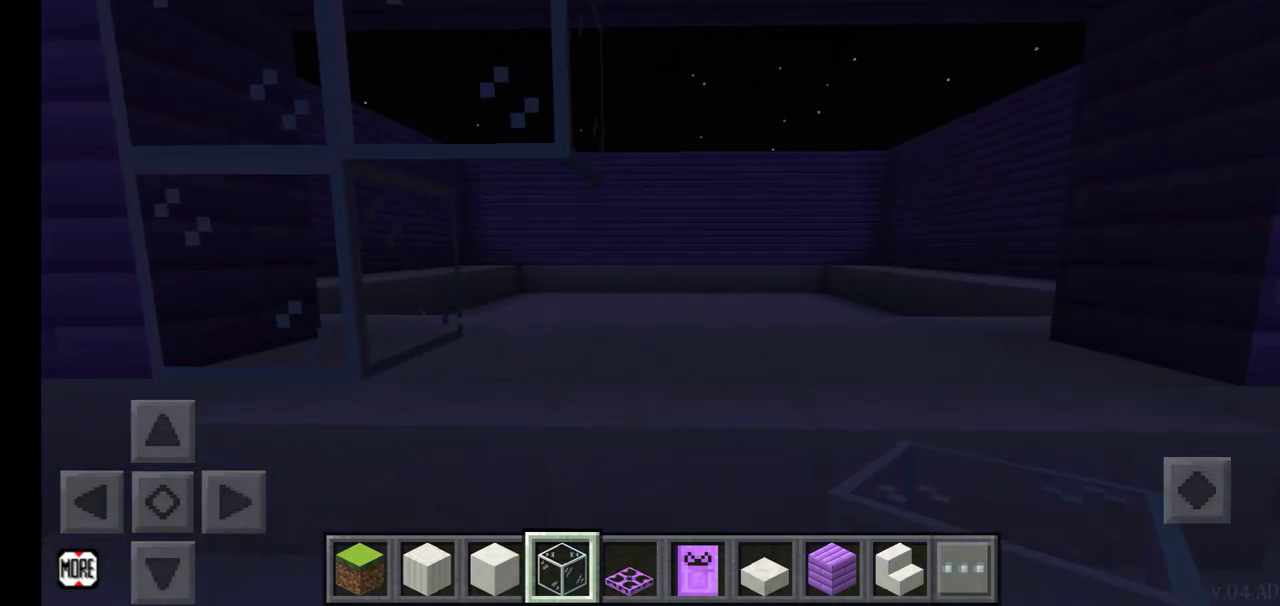
Step: Patch the gap at the top of the purple wall with a plank block
{"action": "left_click_drag", "start_coordinate": [545, 170], "coordinate": [545, 175]}
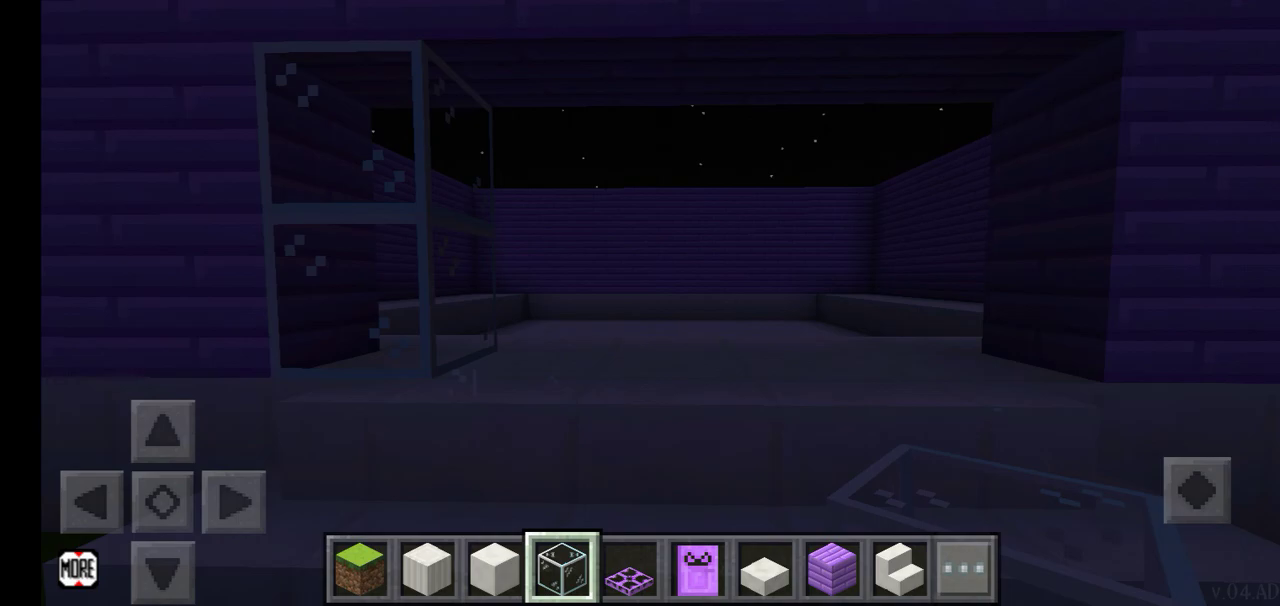
{"action": "left_click_drag", "start_coordinate": [95, 500], "coordinate": [95, 500]}
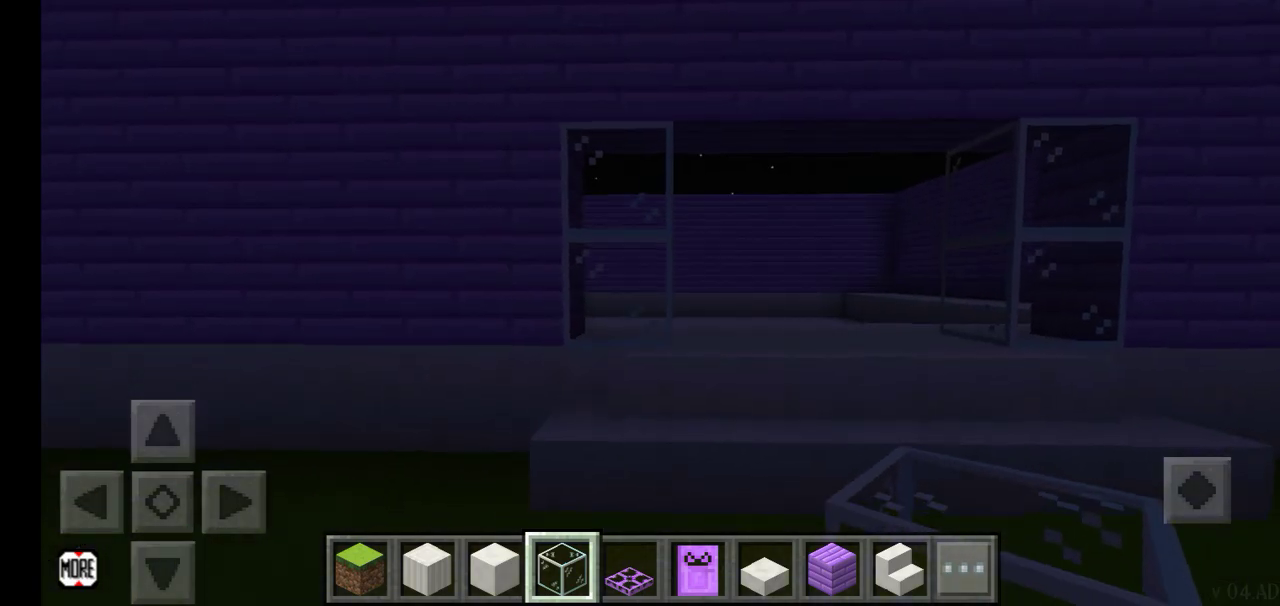
{"action": "left_click_drag", "start_coordinate": [614, 327], "coordinate": [629, 291]}
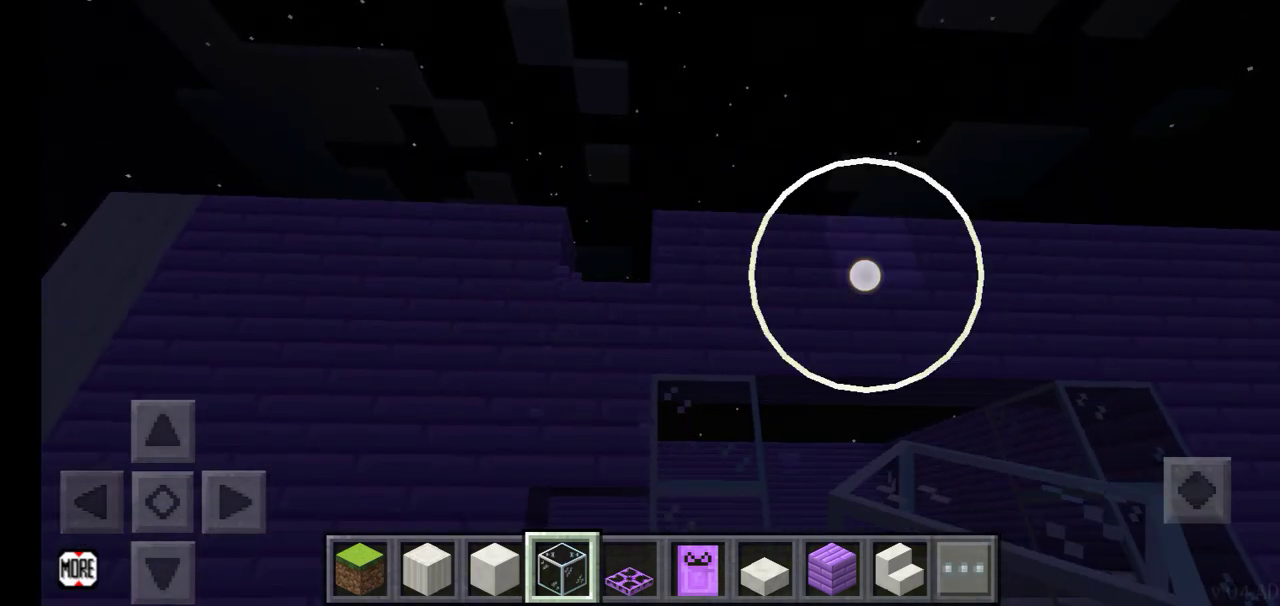
{"action": "left_click_drag", "start_coordinate": [865, 275], "coordinate": [900, 310]}
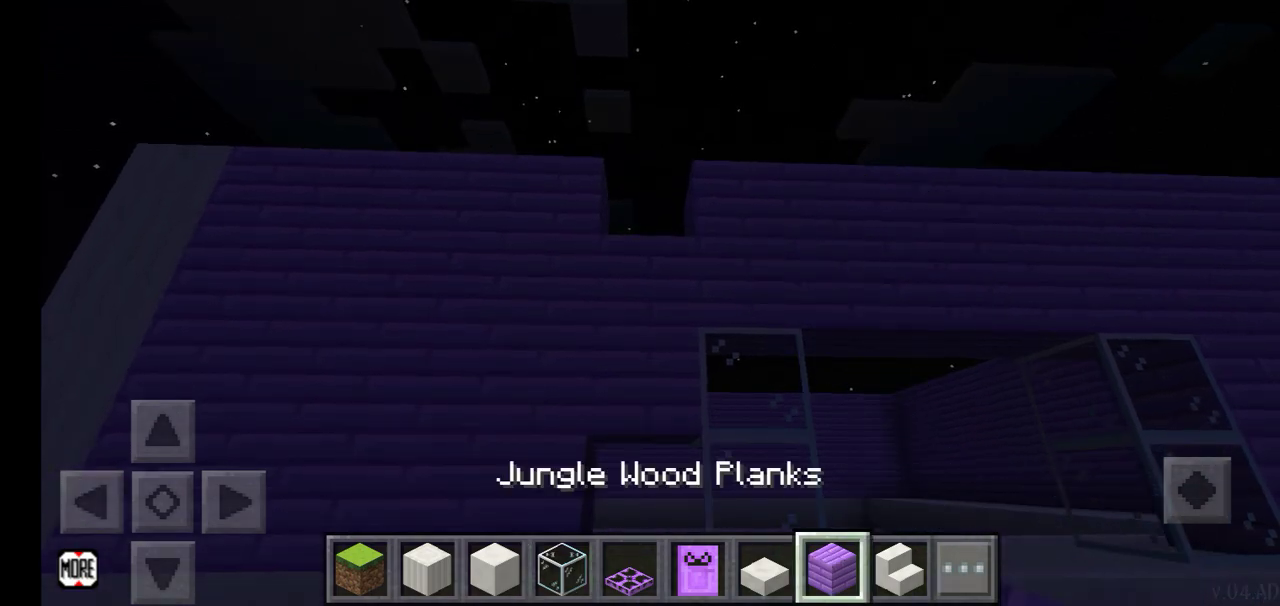
{"action": "left_click", "coordinate": [678, 210]}
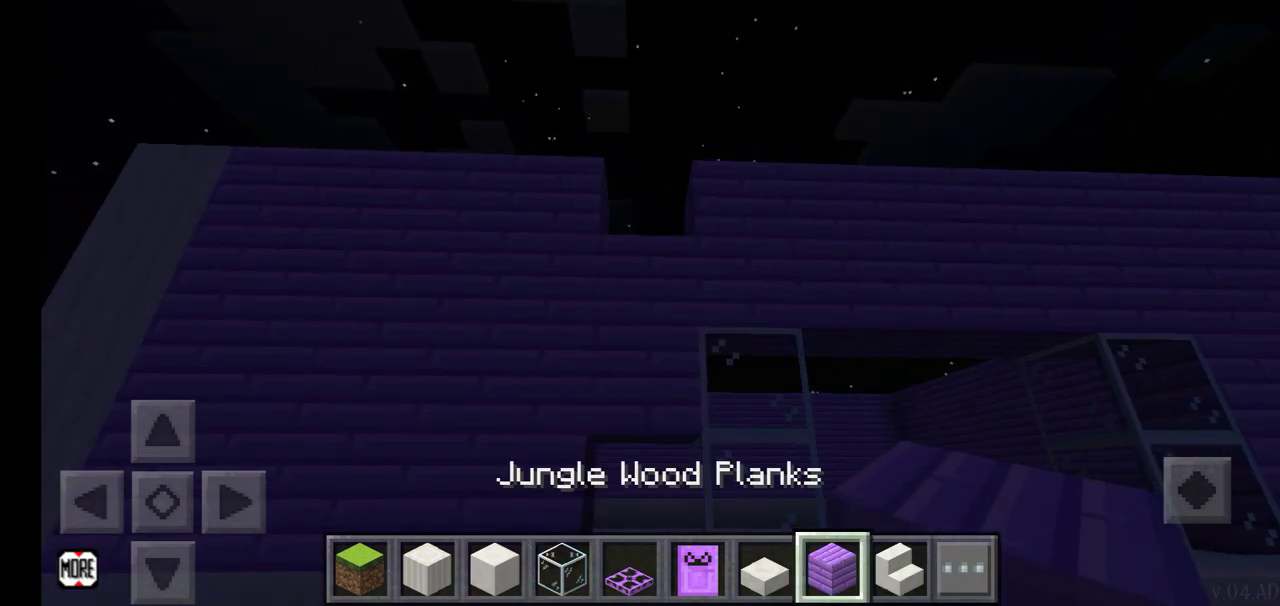
Step: Reselect Glass blocks and walk around toward the building corner
{"action": "left_click_drag", "start_coordinate": [878, 262], "coordinate": [918, 292]}
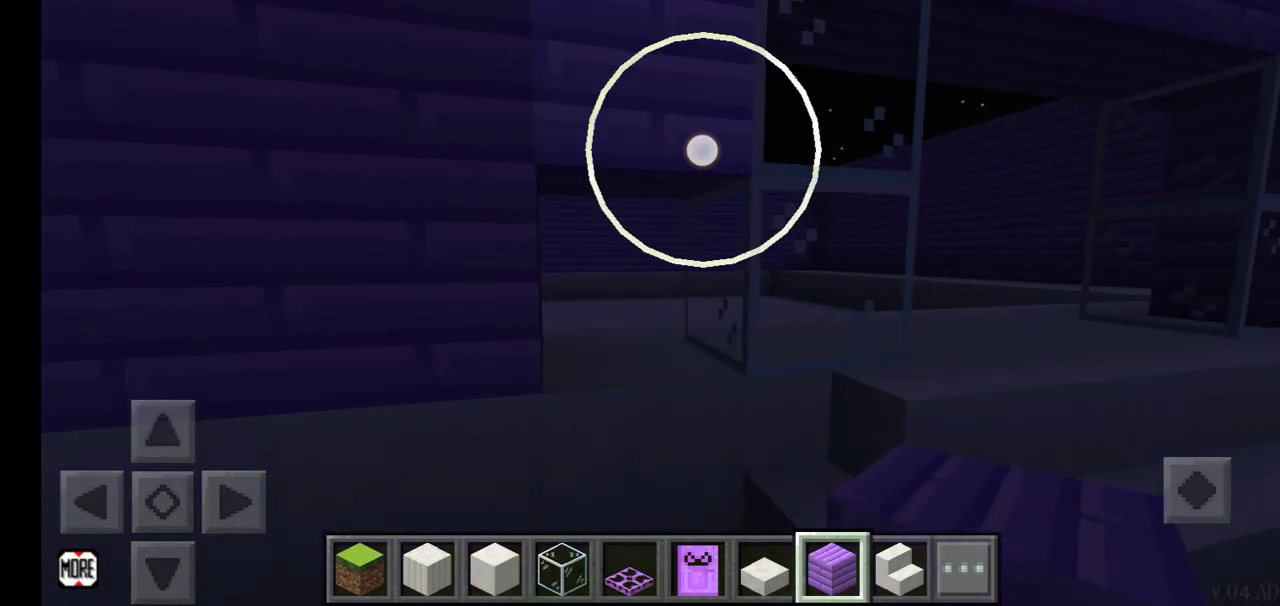
{"action": "left_click", "coordinate": [562, 568]}
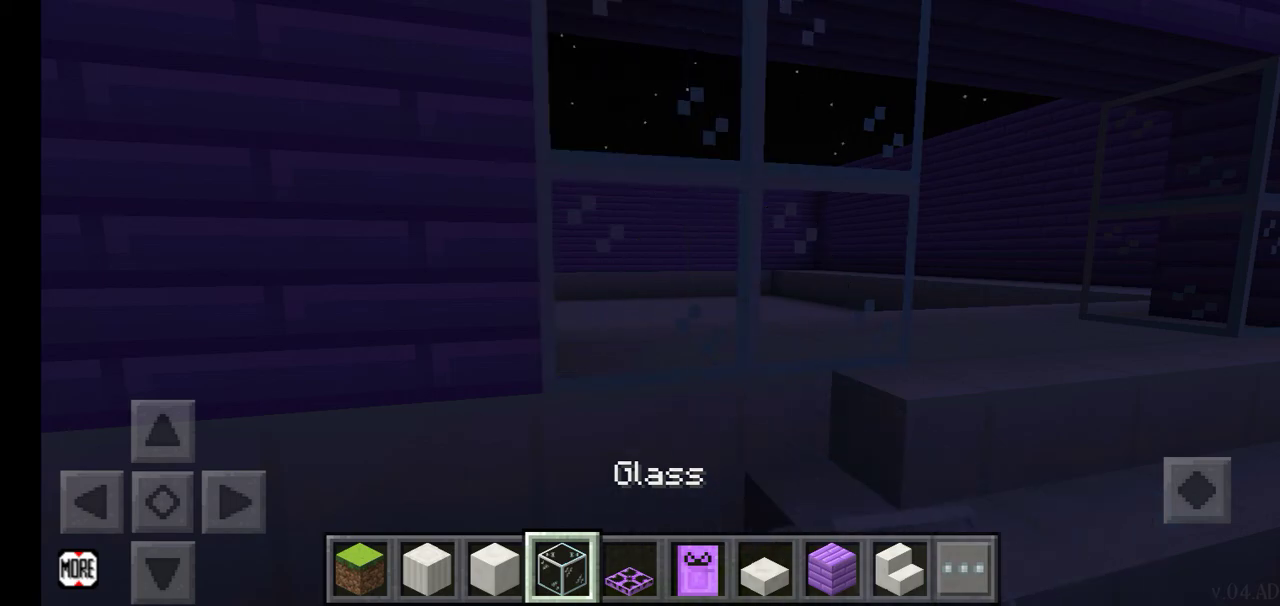
{"action": "mouse_move", "coordinate": [760, 330]}
{"action": "left_mouse_down"}
{"action": "mouse_move", "coordinate": [900, 332]}
{"action": "mouse_move", "coordinate": [900, 300]}
{"action": "left_mouse_up"}
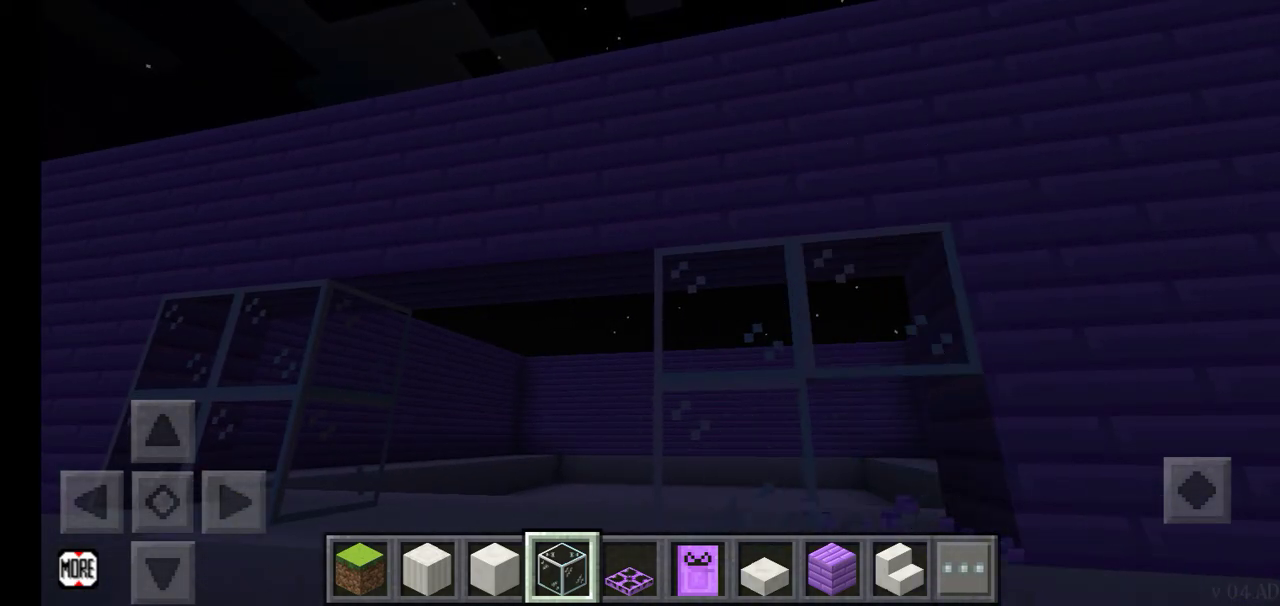
{"action": "left_click_drag", "start_coordinate": [180, 355], "coordinate": [240, 500]}
{"action": "mouse_move", "coordinate": [1020, 300]}
{"action": "left_mouse_down"}
{"action": "mouse_move", "coordinate": [936, 314]}
{"action": "mouse_move", "coordinate": [820, 385]}
{"action": "mouse_move", "coordinate": [1010, 310]}
{"action": "mouse_move", "coordinate": [1070, 346]}
{"action": "left_mouse_up"}
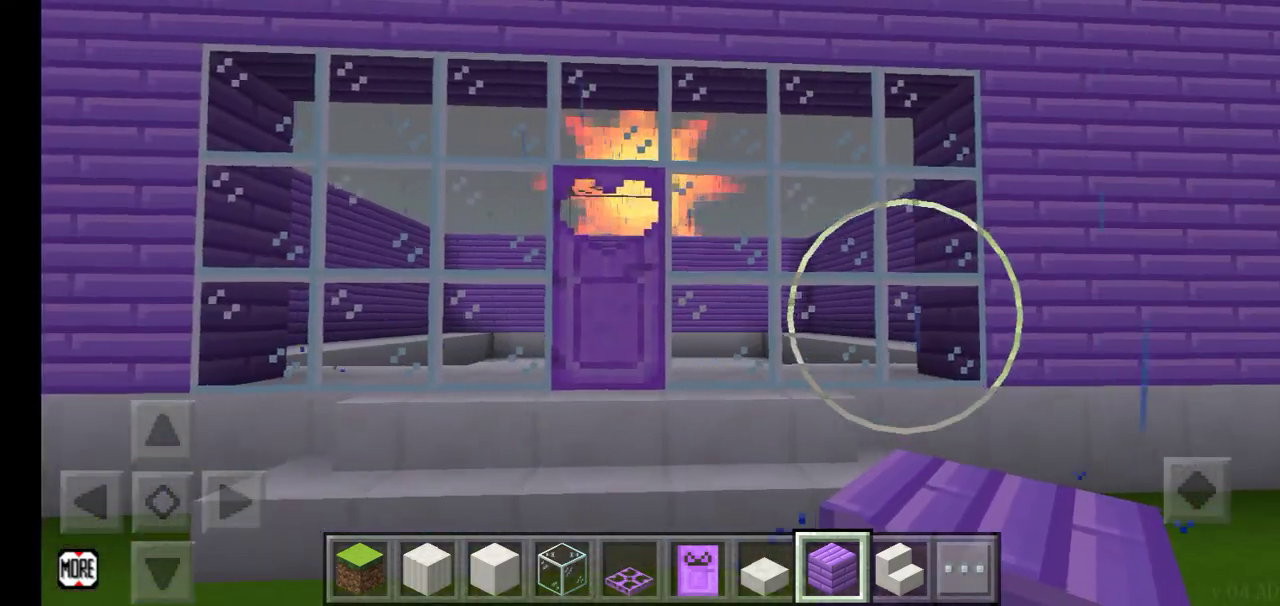
Step: Open the inventory and show the armour tab with the player character
{"action": "left_click", "coordinate": [965, 568]}
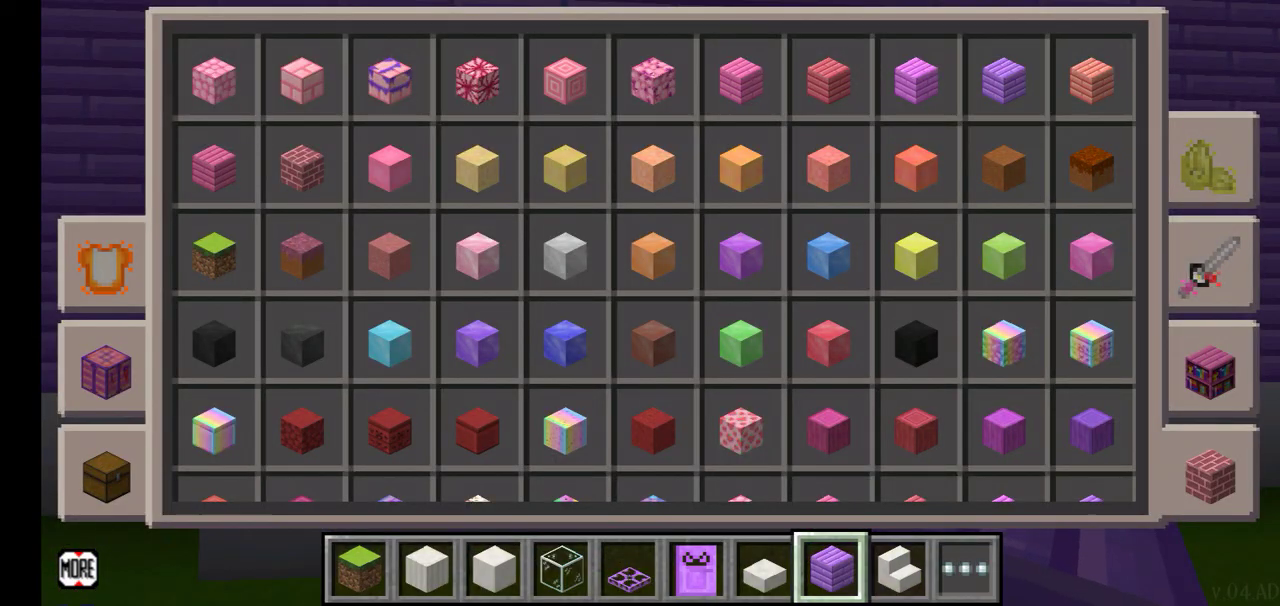
{"action": "left_click", "coordinate": [105, 265]}
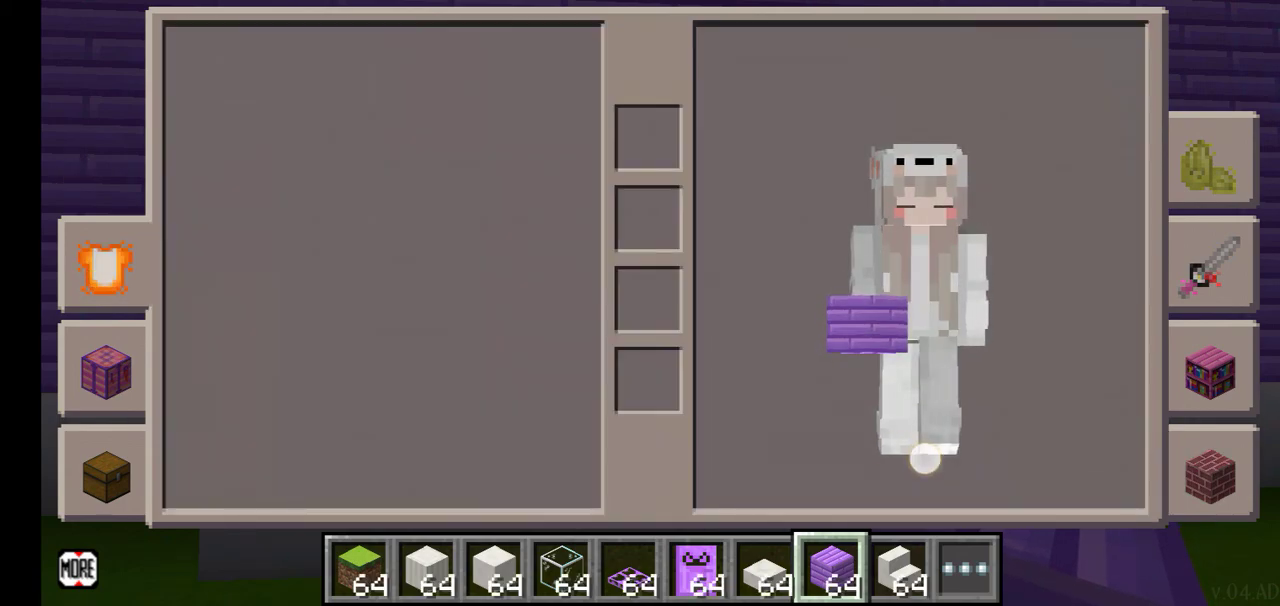